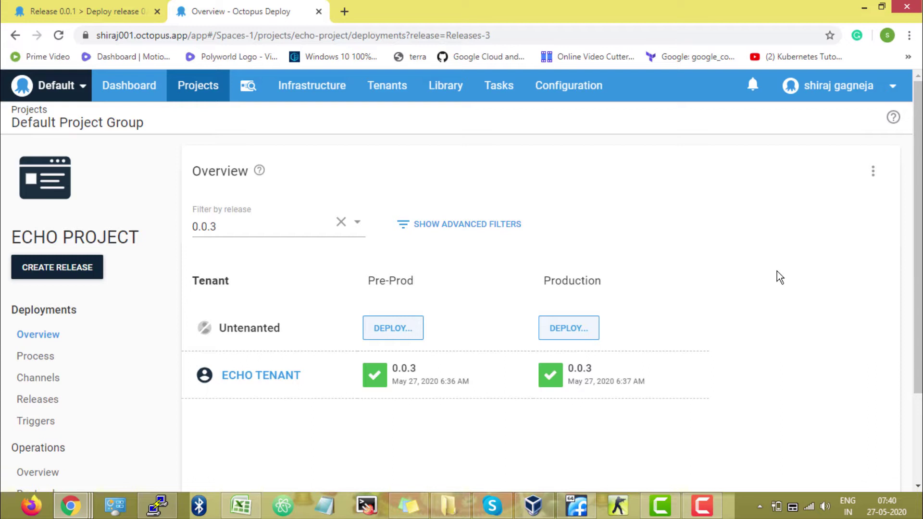
# Open the deployment process of ECHO PROJECT from the projects list.
pyautogui.click(101, 356)
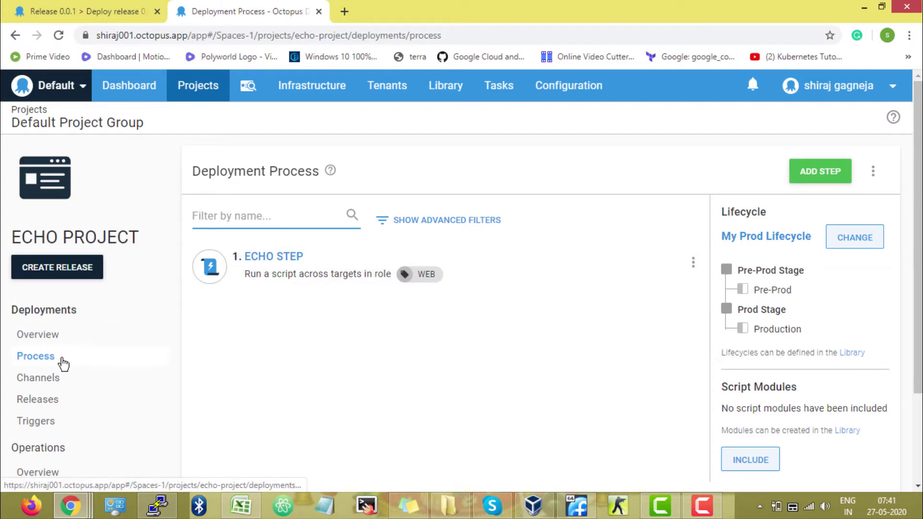
pyautogui.click(206, 95)
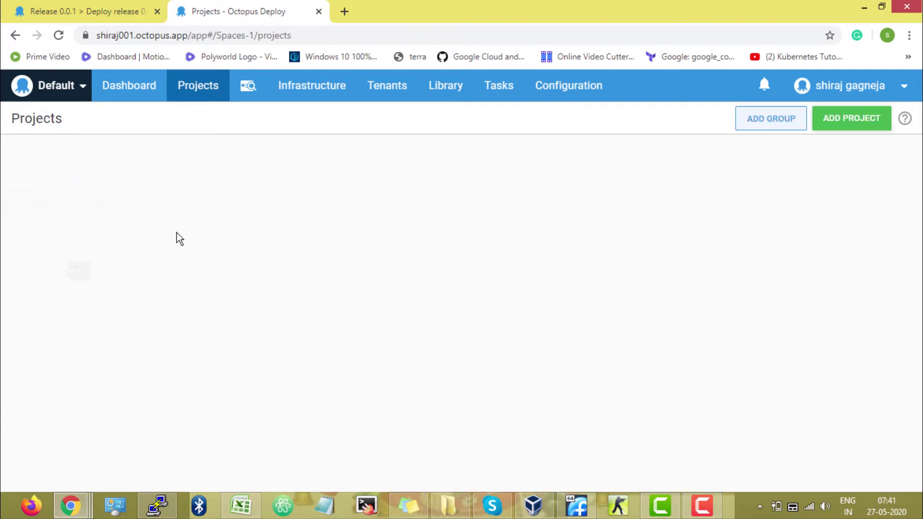
pyautogui.click(117, 304)
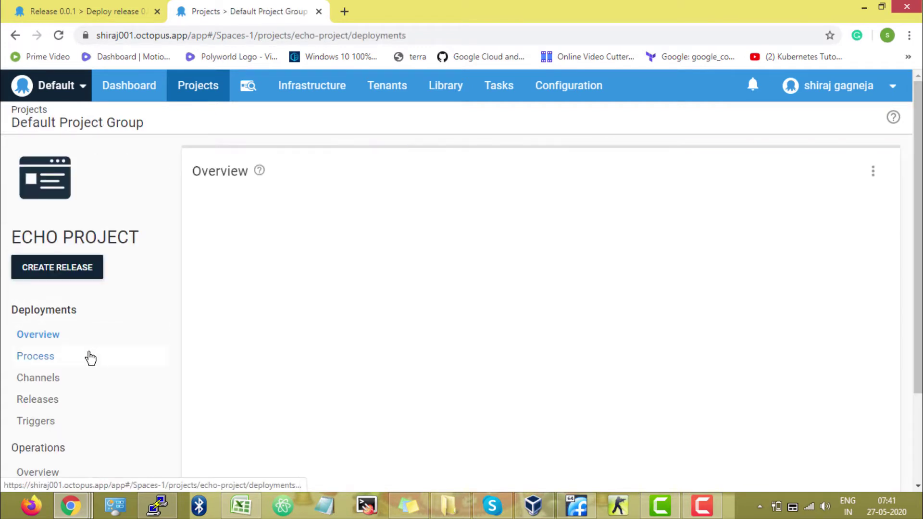
pyautogui.click(90, 357)
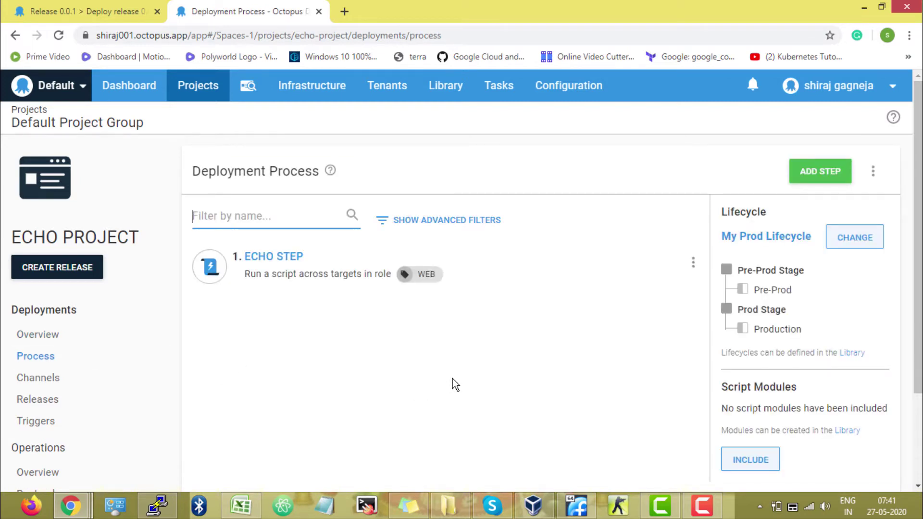
# Open ECHO STEP in the deployment process and review its inline script.
pyautogui.click(342, 258)
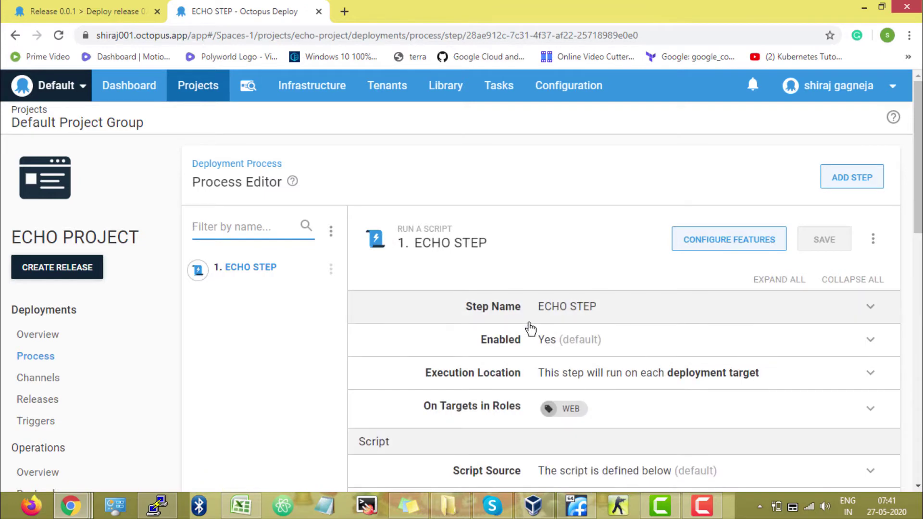
pyautogui.scroll(-10, 530, 329)
pyautogui.scroll(2, 625, 294)
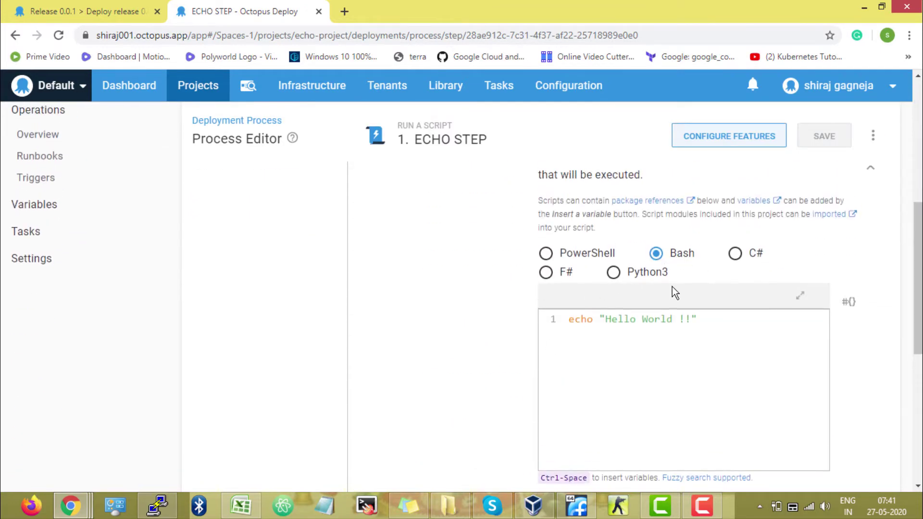
pyautogui.moveTo(720, 320); pyautogui.dragTo(562, 322)
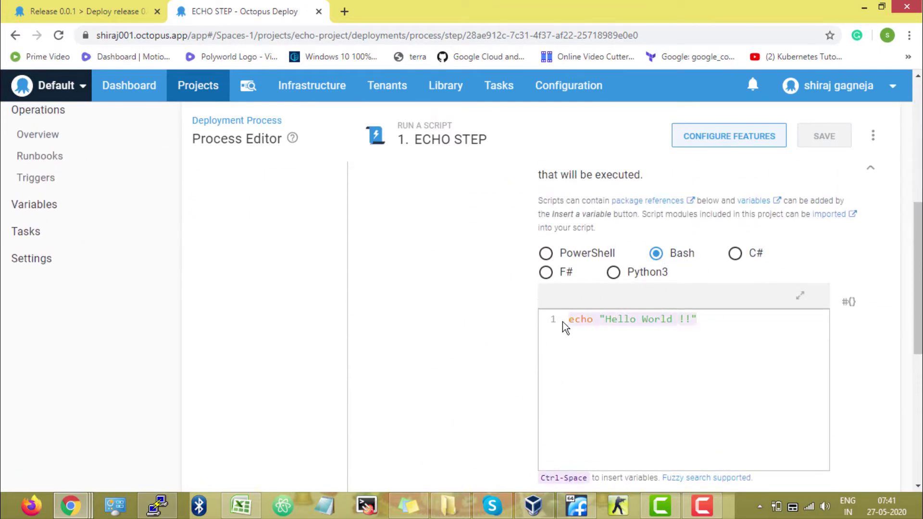
pyautogui.click(742, 322)
pyautogui.scroll(8, 719, 370)
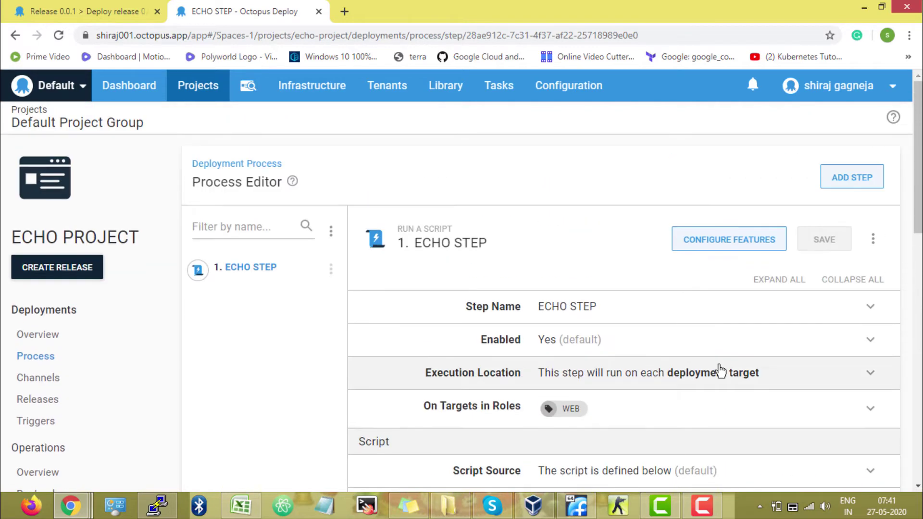
# Add a new step to the deployment process using the Run a Script template from the Script category.
pyautogui.click(871, 182)
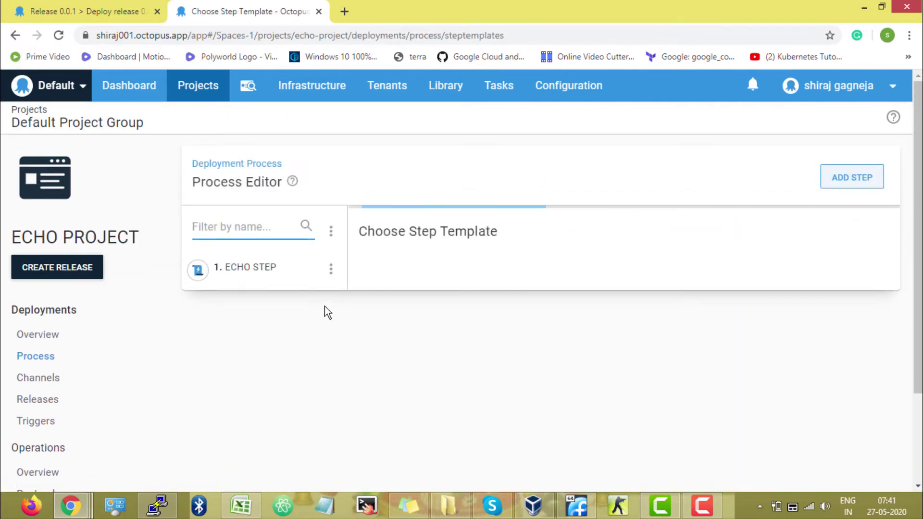
pyautogui.scroll(-1, 325, 307)
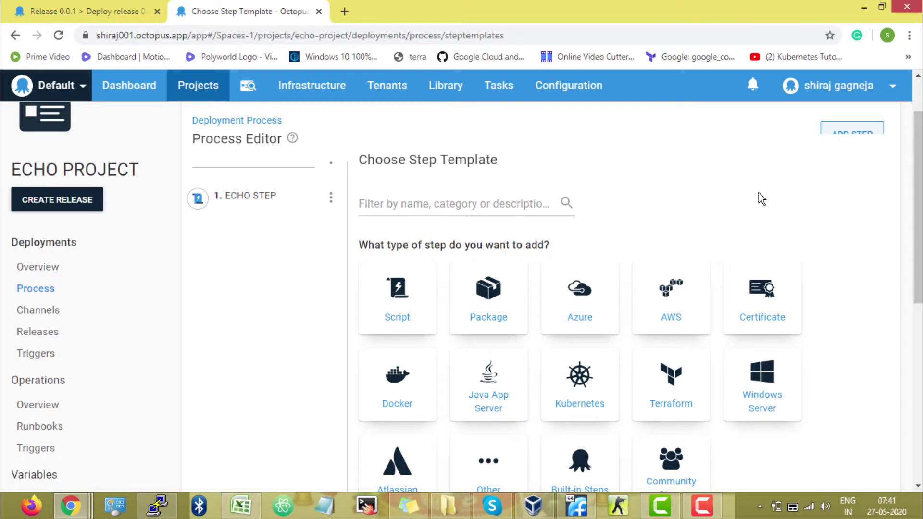
pyautogui.scroll(-1, 758, 193)
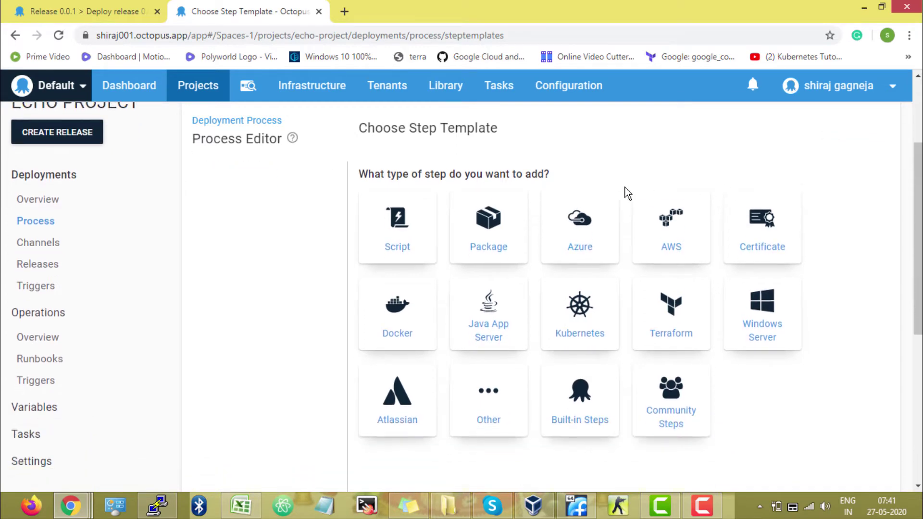
pyautogui.click(403, 236)
pyautogui.scroll(-3, 406, 260)
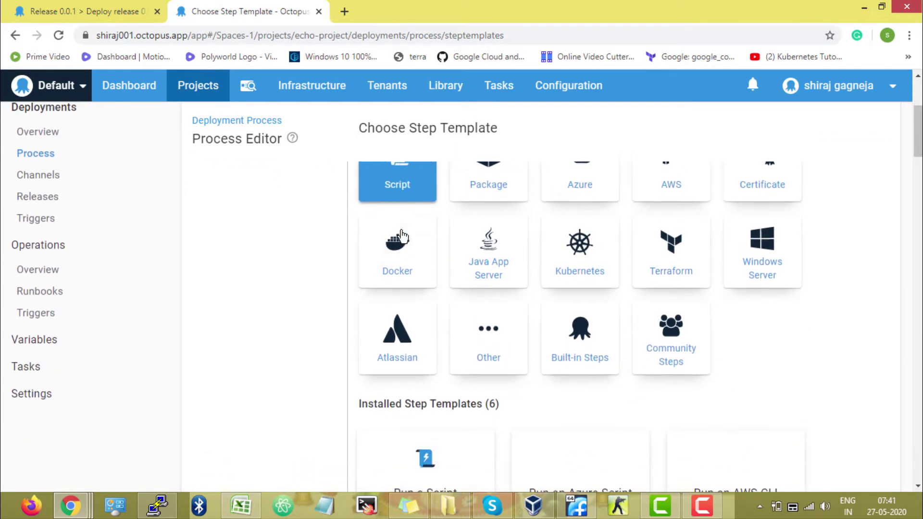
pyautogui.scroll(-1, 409, 278)
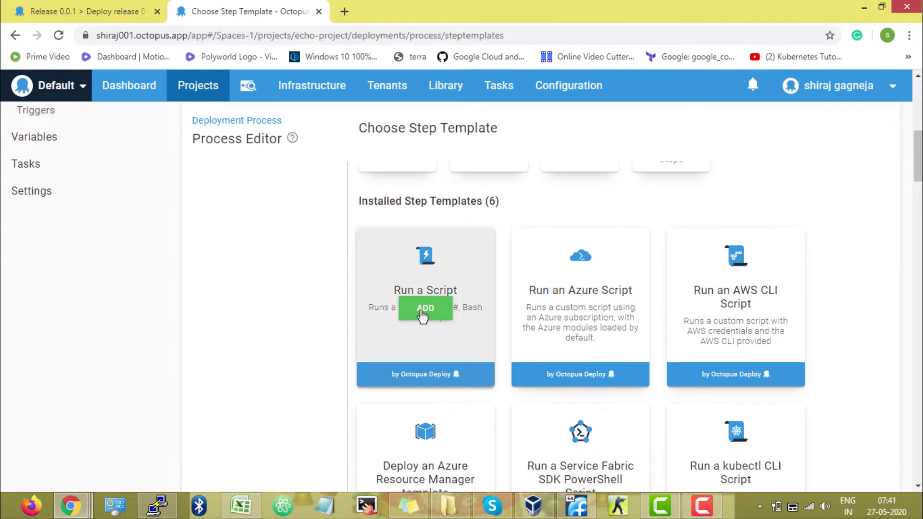
pyautogui.click(442, 315)
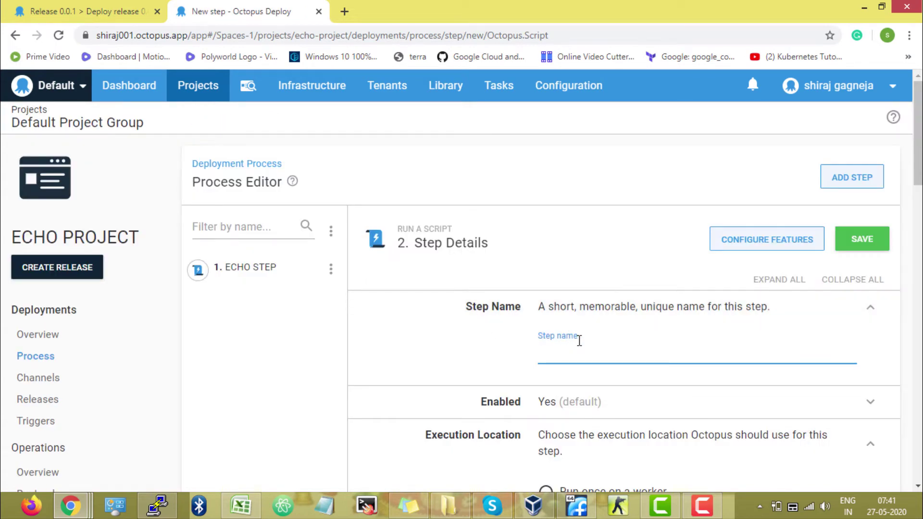
# Name the new step "Hostname Check" and have it run on targets in the WEB role.
pyautogui.write('Ho')
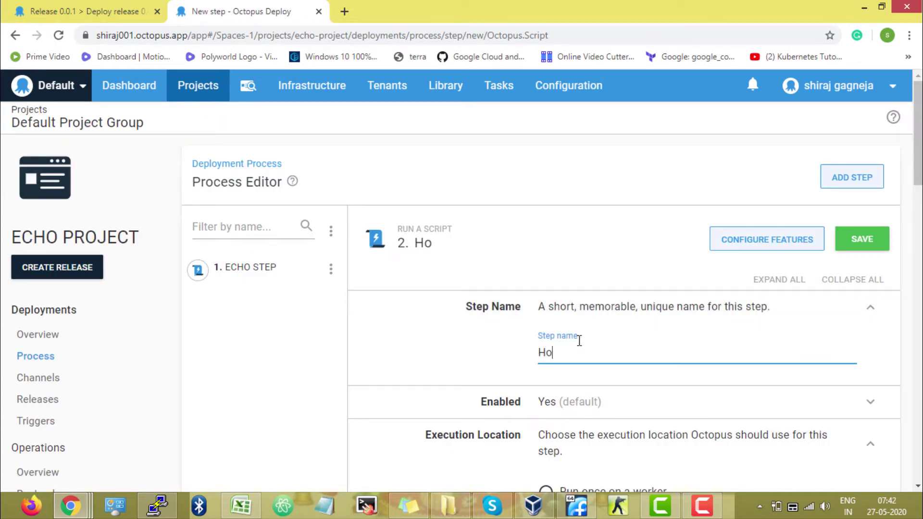
pyautogui.write('stname C')
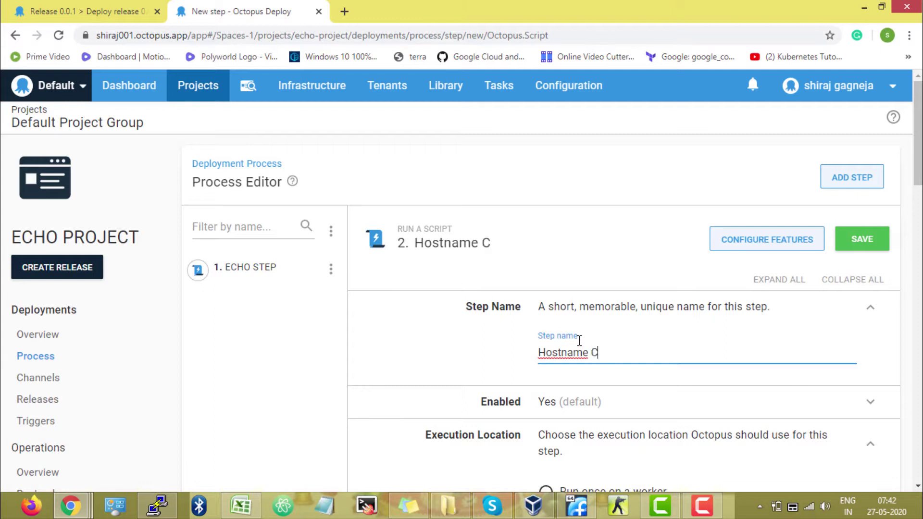
pyautogui.write('heck')
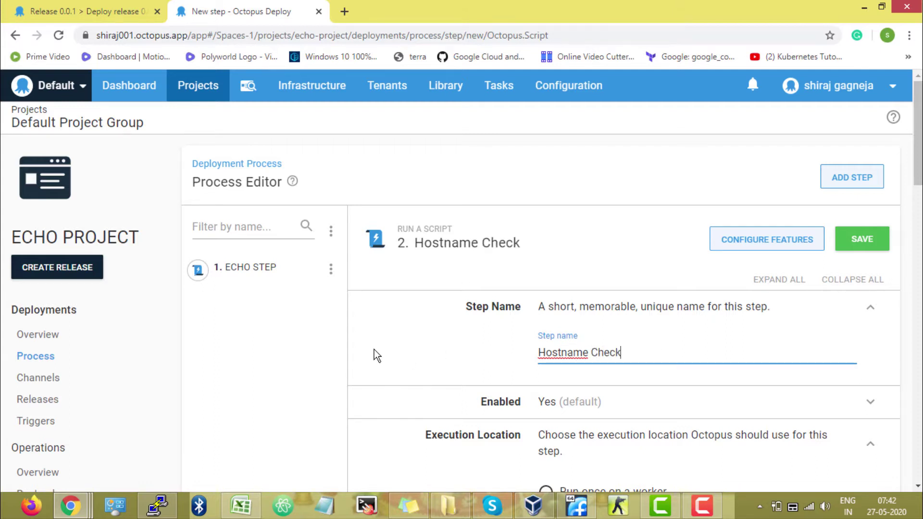
pyautogui.scroll(-3, 374, 350)
pyautogui.scroll(-3, 378, 335)
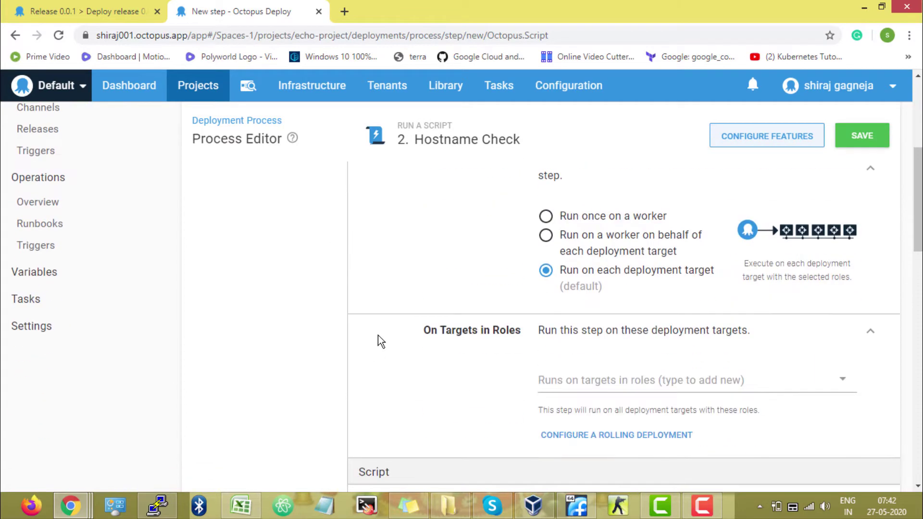
pyautogui.scroll(-3, 378, 336)
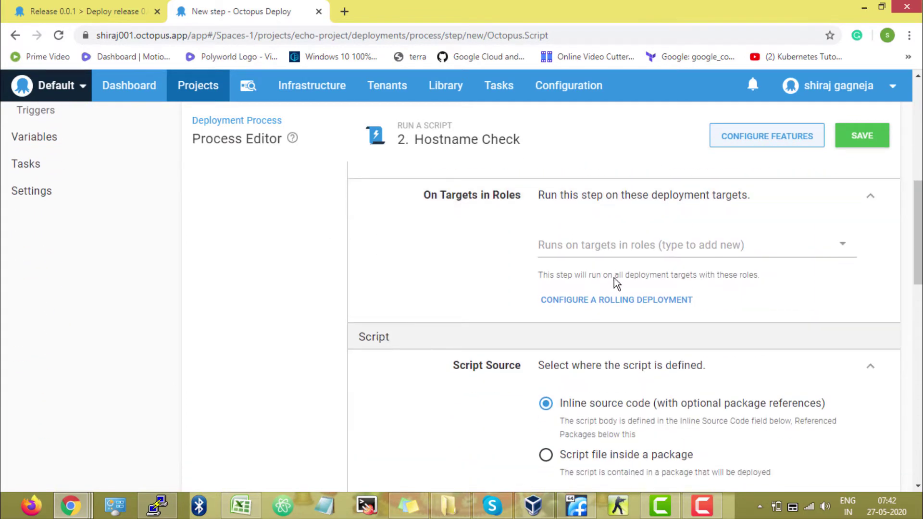
pyautogui.click(613, 247)
pyautogui.click(601, 288)
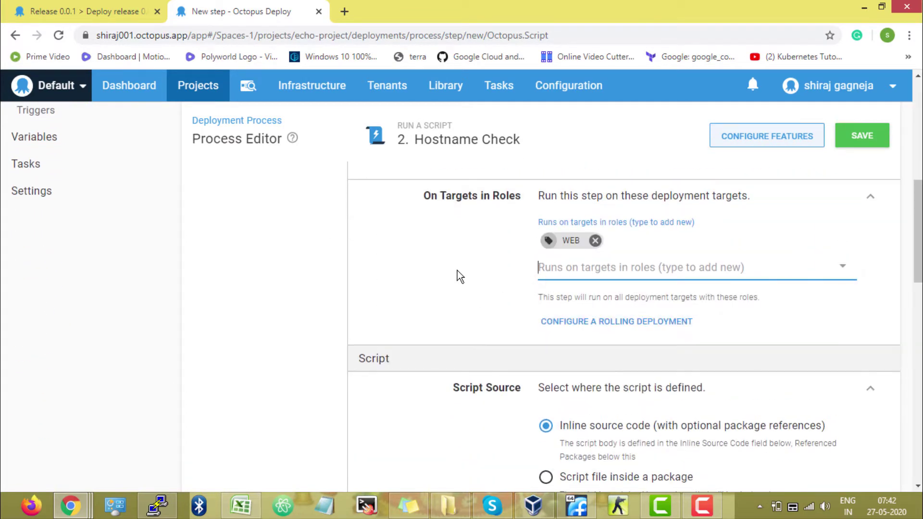
# Set the inline source to Bash with the lines "hostname" and "hostname -i", and save the step.
pyautogui.scroll(-9, 453, 274)
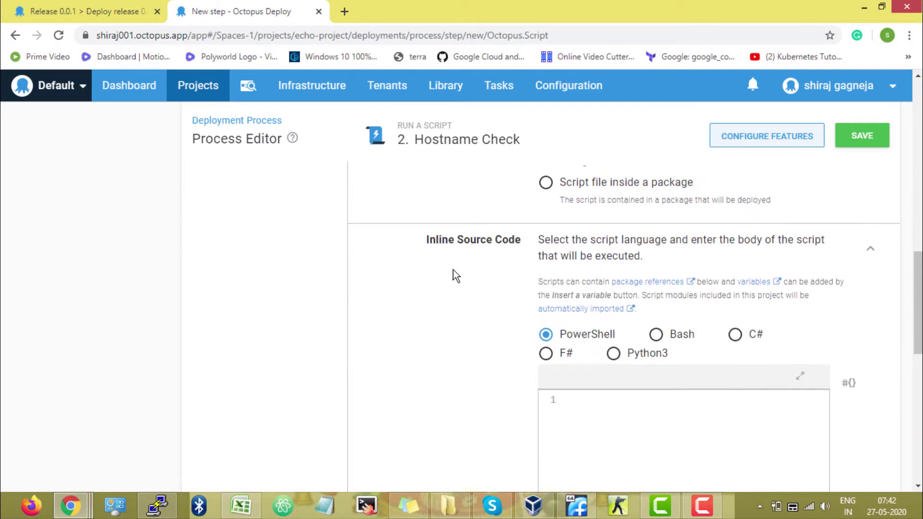
pyautogui.scroll(-1, 518, 274)
pyautogui.click(656, 224)
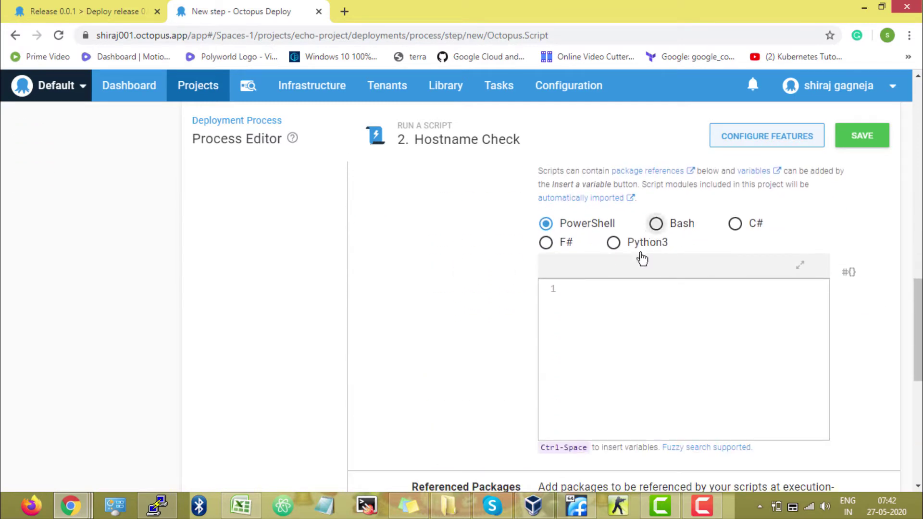
pyautogui.click(628, 305)
pyautogui.write('hostna,e')
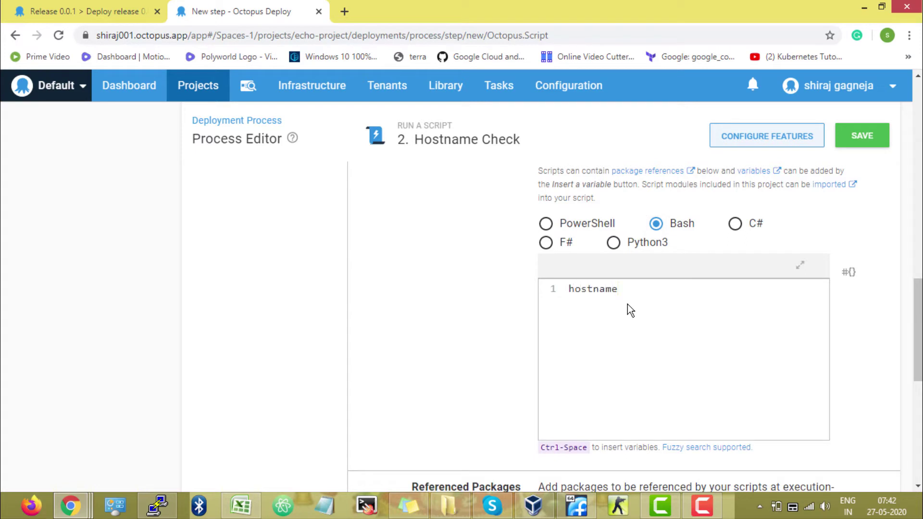
pyautogui.press('Return')
pyautogui.write('hostname -i')
pyautogui.scroll(-4, 468, 333)
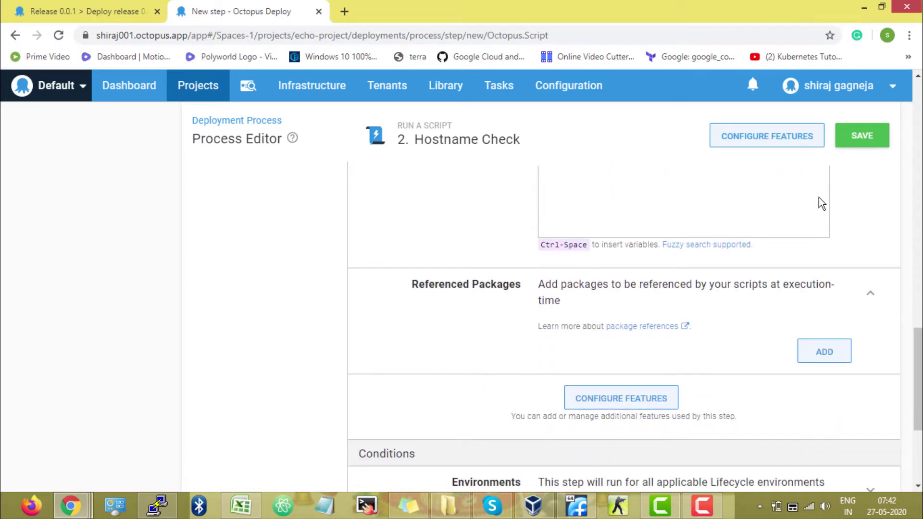
pyautogui.click(883, 142)
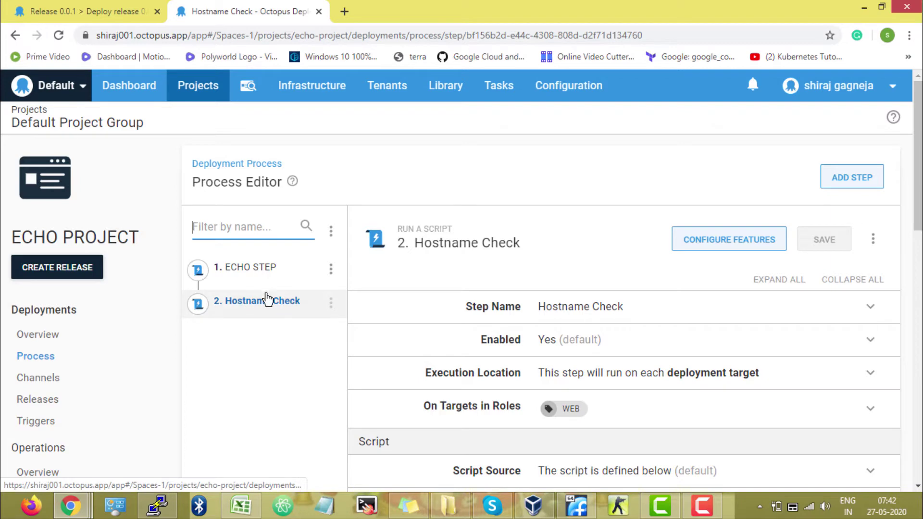
# Create release 0.0.4 of ECHO PROJECT with the release notes "Hostname check is added" and save it.
pyautogui.click(91, 272)
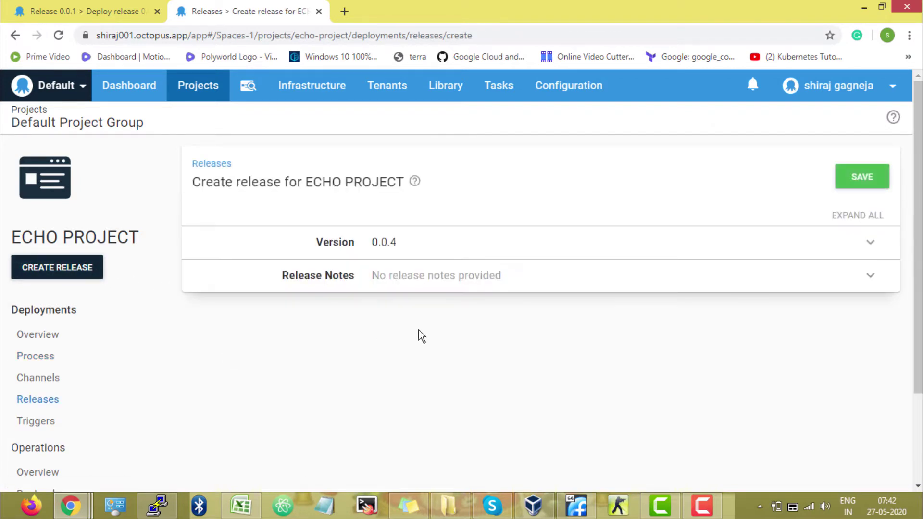
pyautogui.click(408, 255)
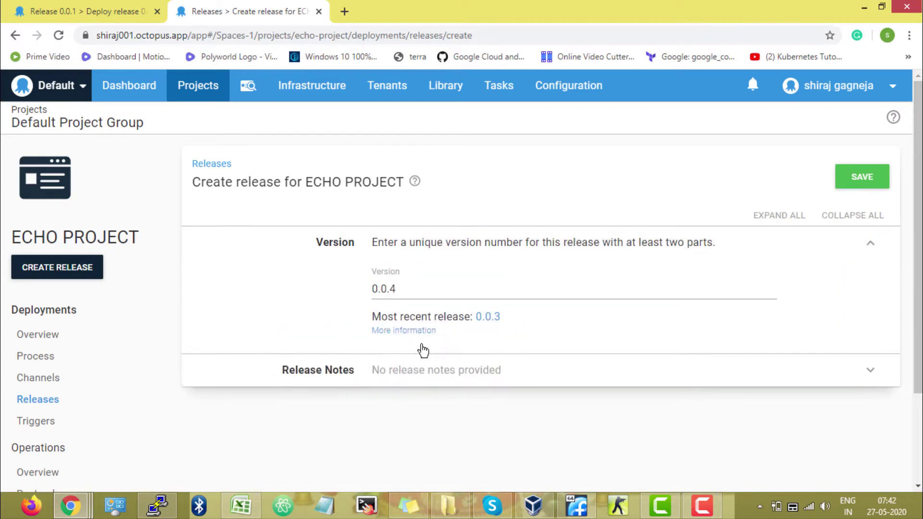
pyautogui.click(432, 367)
pyautogui.scroll(-2, 417, 424)
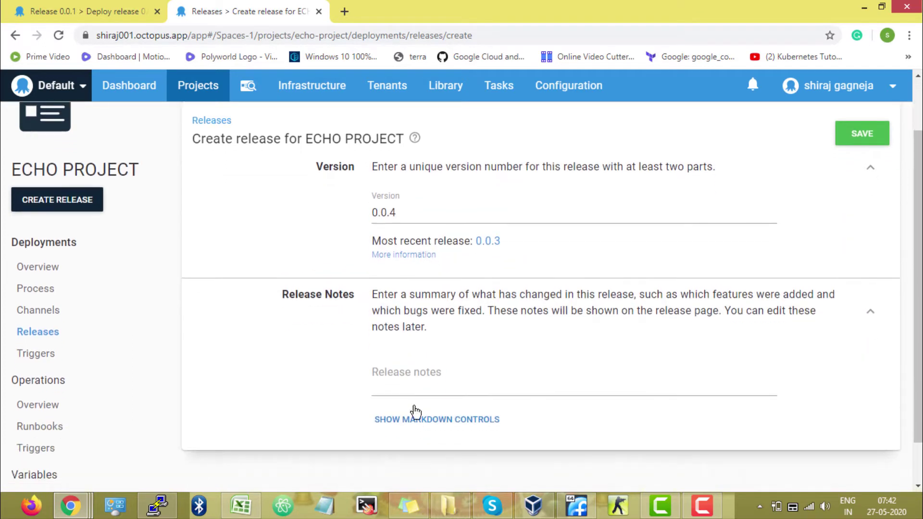
pyautogui.click(417, 388)
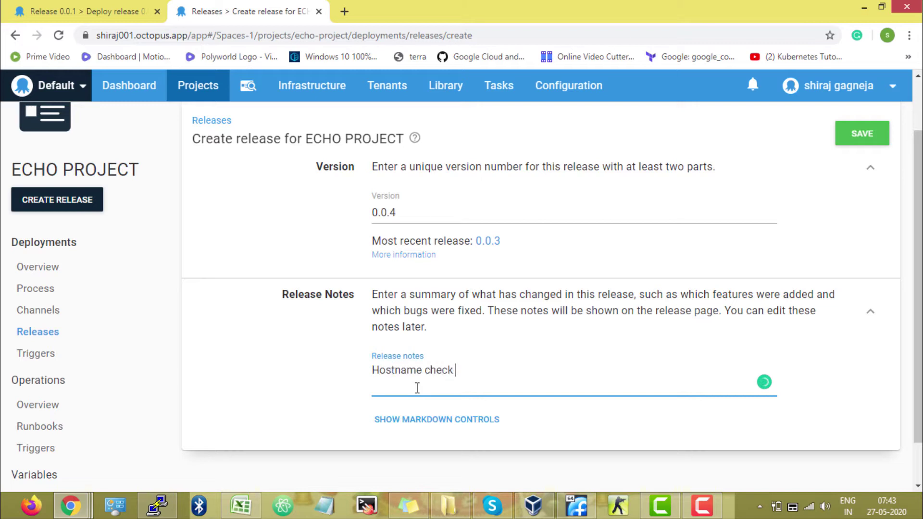
pyautogui.write('Hostname check is added')
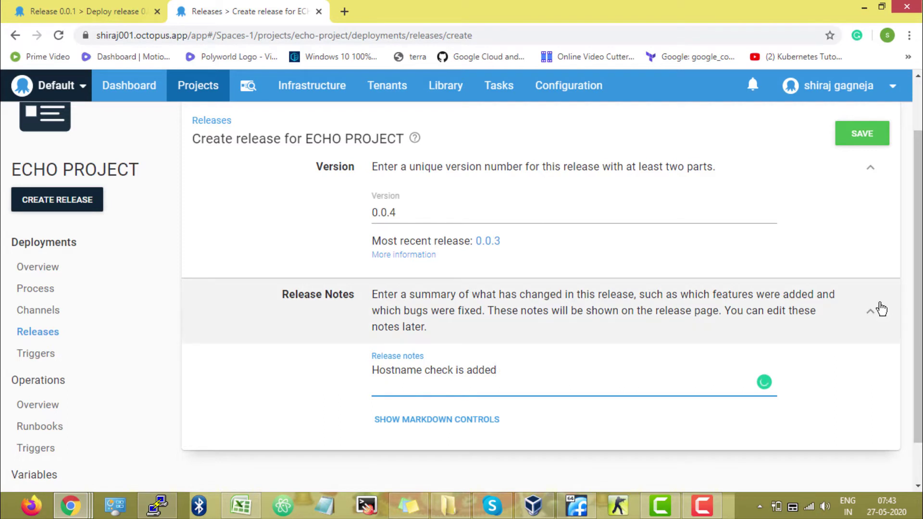
pyautogui.scroll(2, 882, 307)
pyautogui.click(884, 180)
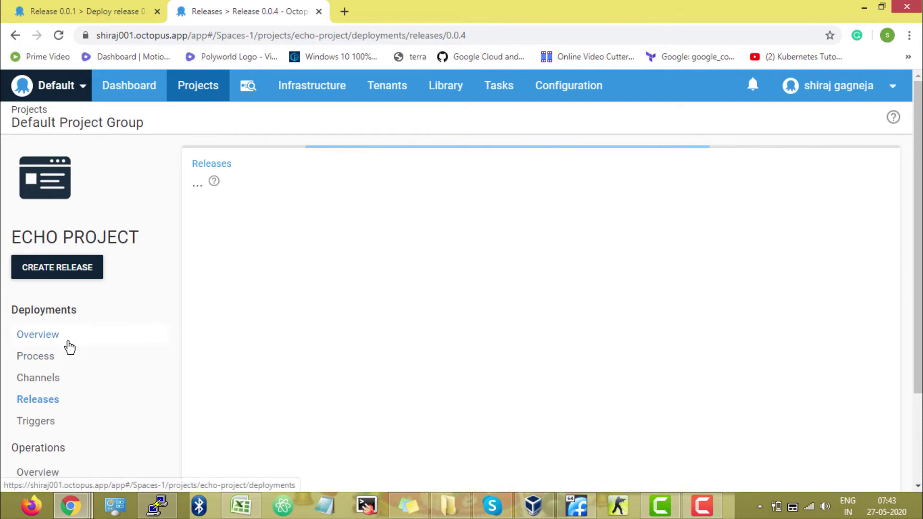
# Filter the project's deployment overview by release 0.0.4 and check the Pre-Prod and Production deployment options.
pyautogui.click(29, 337)
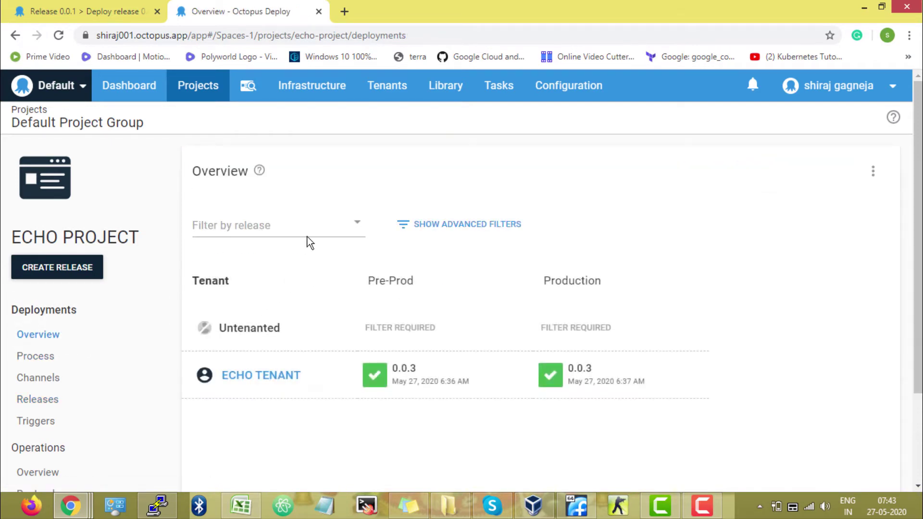
pyautogui.click(274, 226)
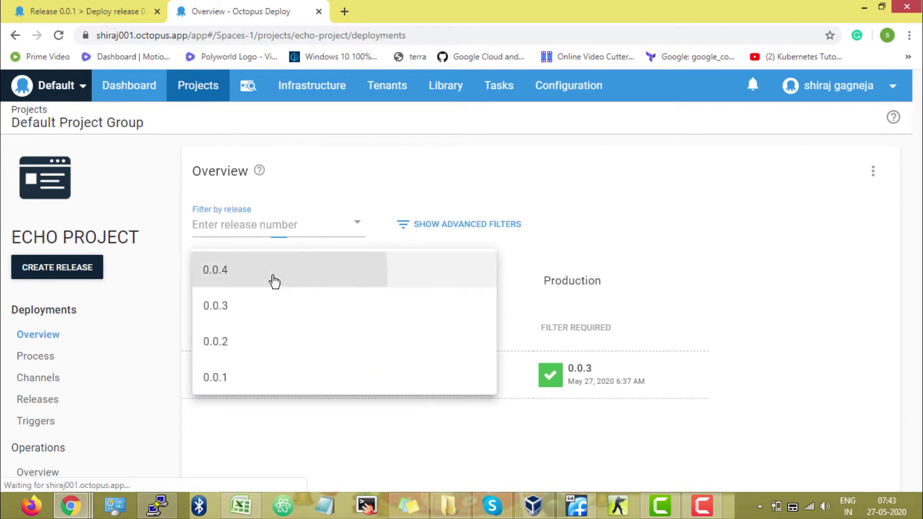
pyautogui.click(274, 279)
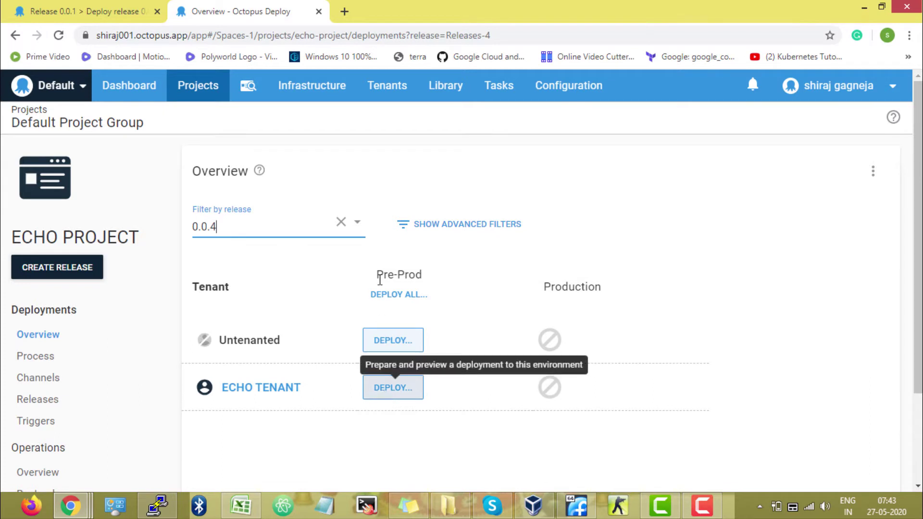
pyautogui.moveTo(427, 272); pyautogui.dragTo(451, 280)
pyautogui.moveTo(540, 285); pyautogui.dragTo(613, 285)
pyautogui.click(541, 373)
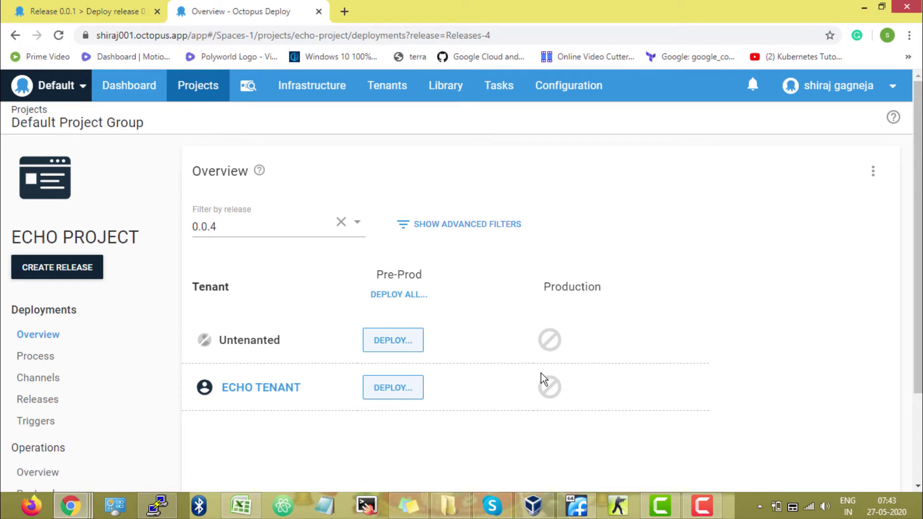
# Deploy release 0.0.4 to Pre-Prod for ECHO TENANT and bring up the deployment's task log.
pyautogui.click(418, 393)
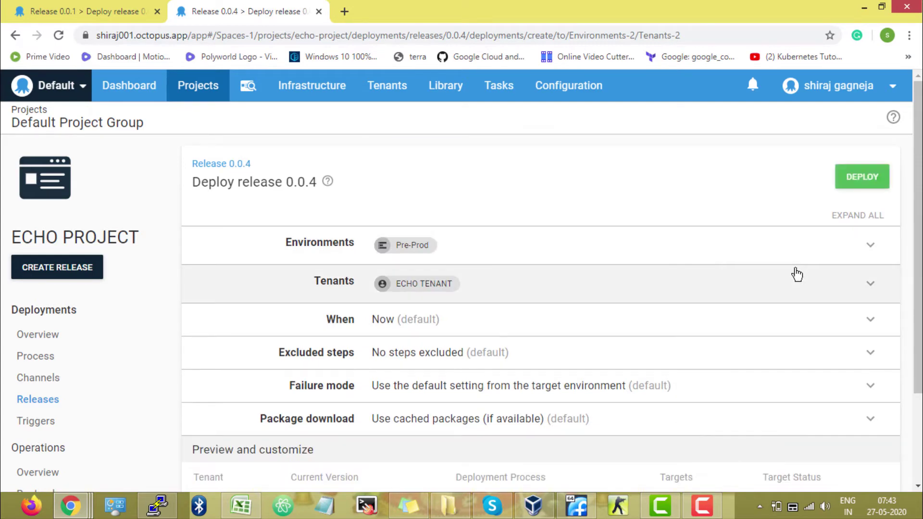
pyautogui.click(883, 187)
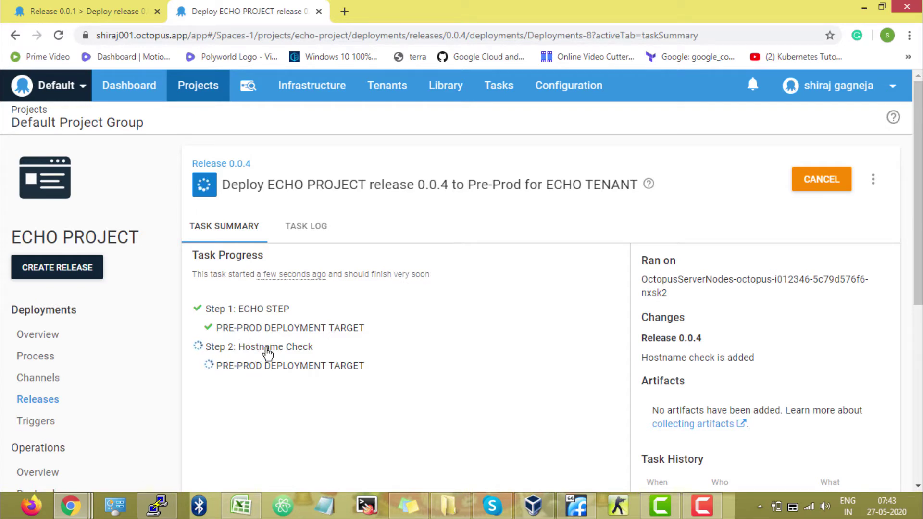
pyautogui.click(311, 235)
pyautogui.scroll(-3, 295, 309)
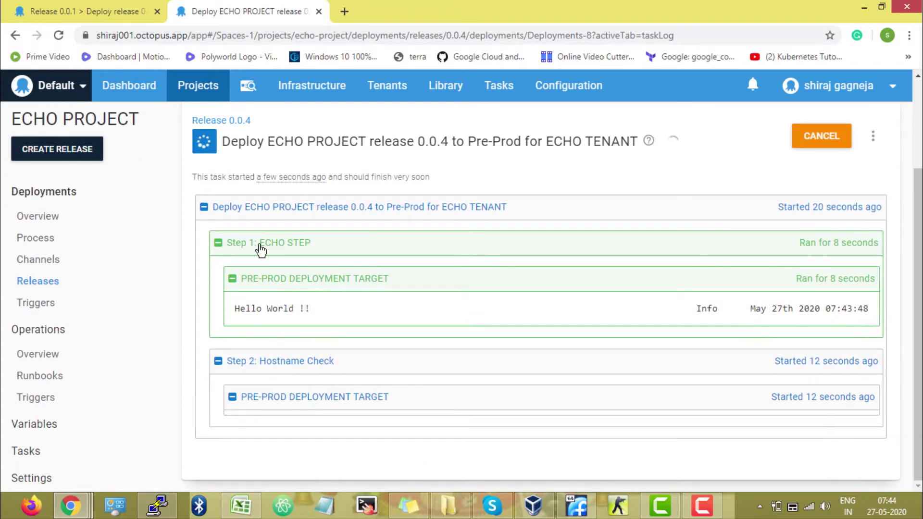
# Examine the Pre-Prod task log for the output of ECHO STEP and of the Hostname Check step.
pyautogui.moveTo(236, 334); pyautogui.dragTo(333, 344)
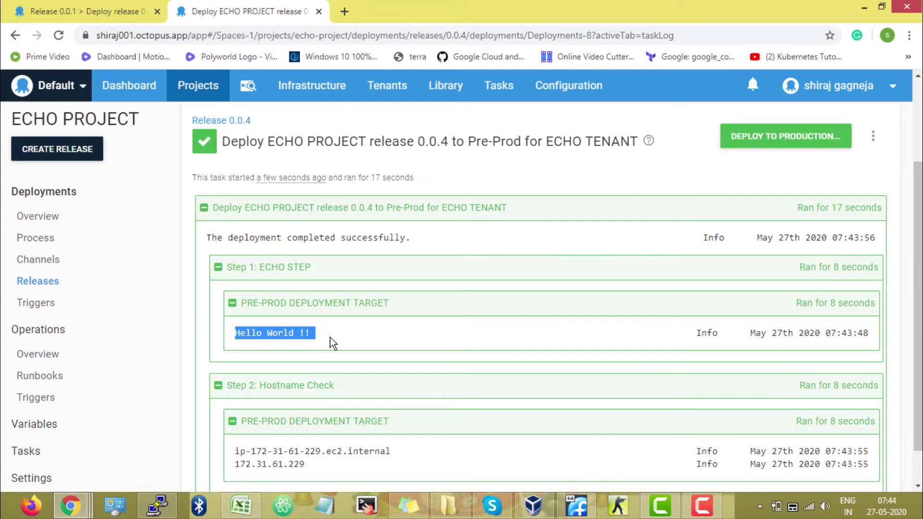
pyautogui.click(332, 340)
pyautogui.scroll(-2, 331, 338)
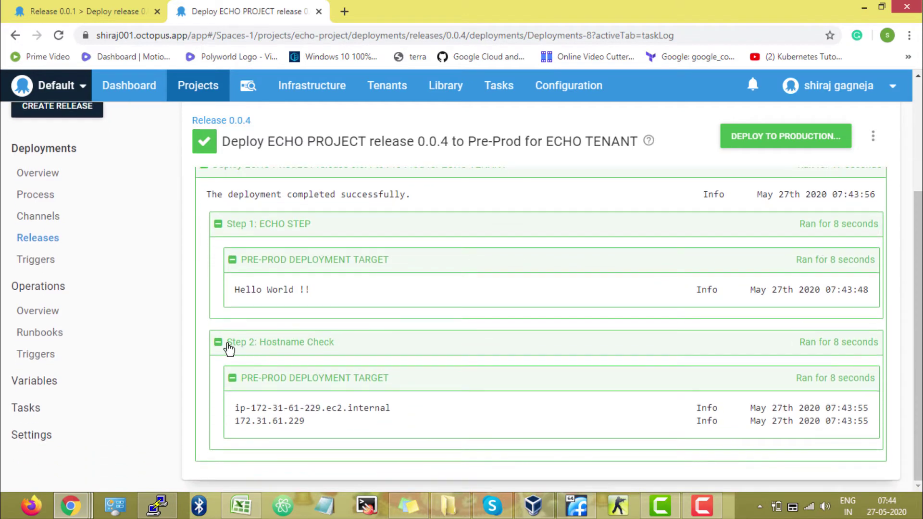
pyautogui.moveTo(227, 343); pyautogui.dragTo(328, 350)
pyautogui.moveTo(234, 409); pyautogui.dragTo(396, 416)
pyautogui.moveTo(232, 425)
pyautogui.mouseDown()
pyautogui.moveTo(321, 423)
pyautogui.moveTo(232, 410)
pyautogui.mouseUp()
pyautogui.click(320, 420)
pyautogui.moveTo(233, 423); pyautogui.dragTo(303, 421)
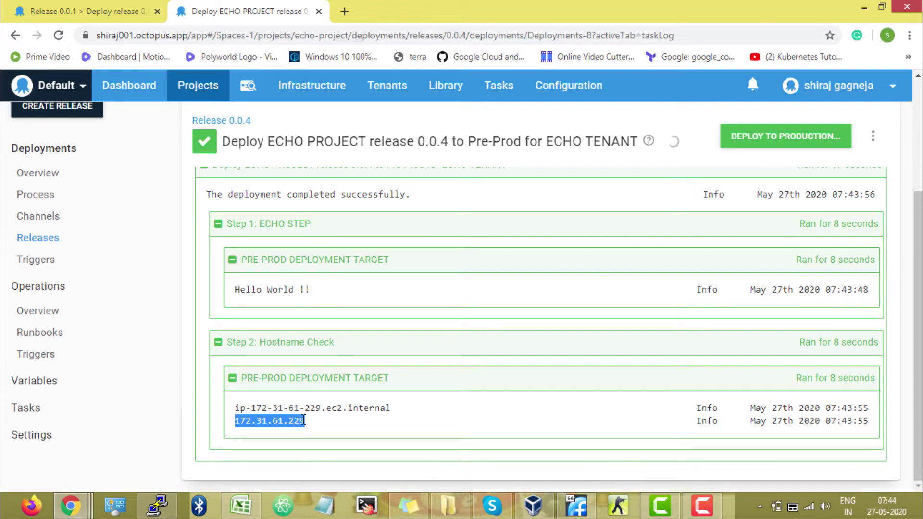
pyautogui.click(294, 421)
pyautogui.moveTo(292, 420); pyautogui.dragTo(344, 427)
pyautogui.click(345, 426)
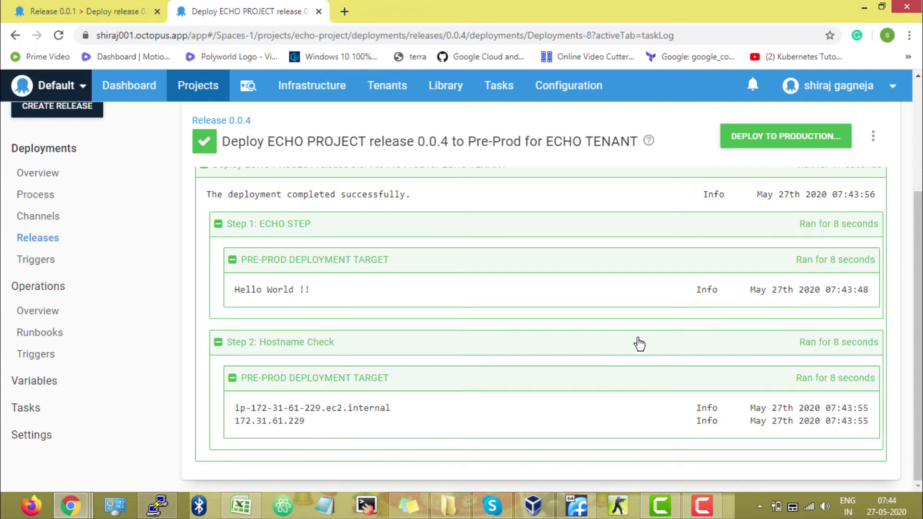
# Deploy release 0.0.4 to Production as a tenanted deployment for ECHO TENANT.
pyautogui.scroll(4, 662, 324)
pyautogui.click(783, 179)
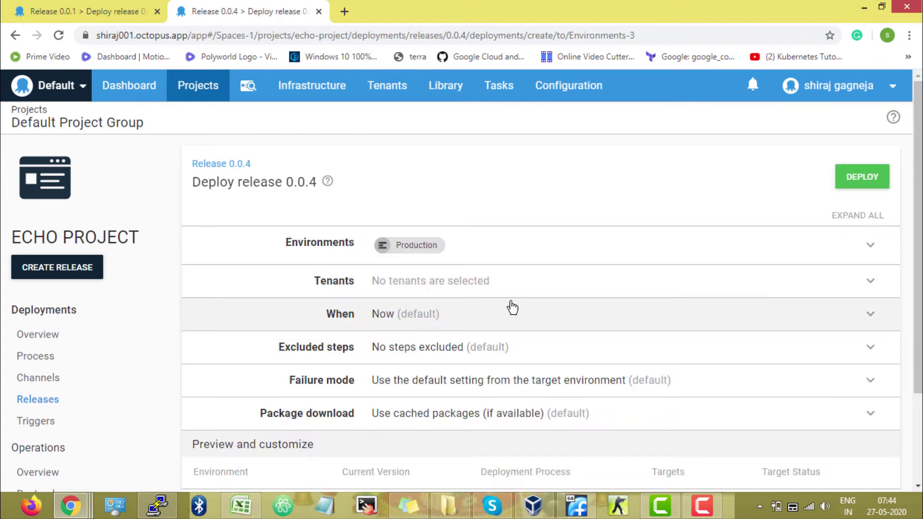
pyautogui.click(491, 285)
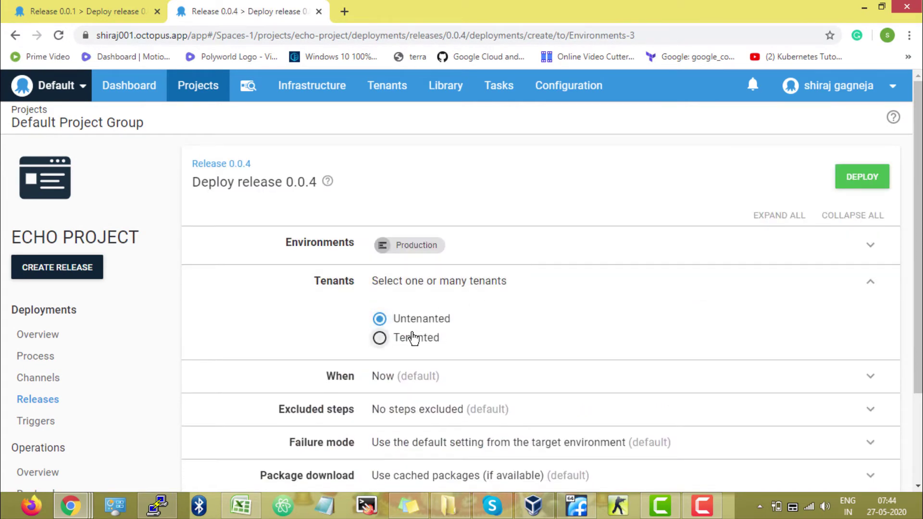
pyautogui.click(412, 336)
pyautogui.click(460, 400)
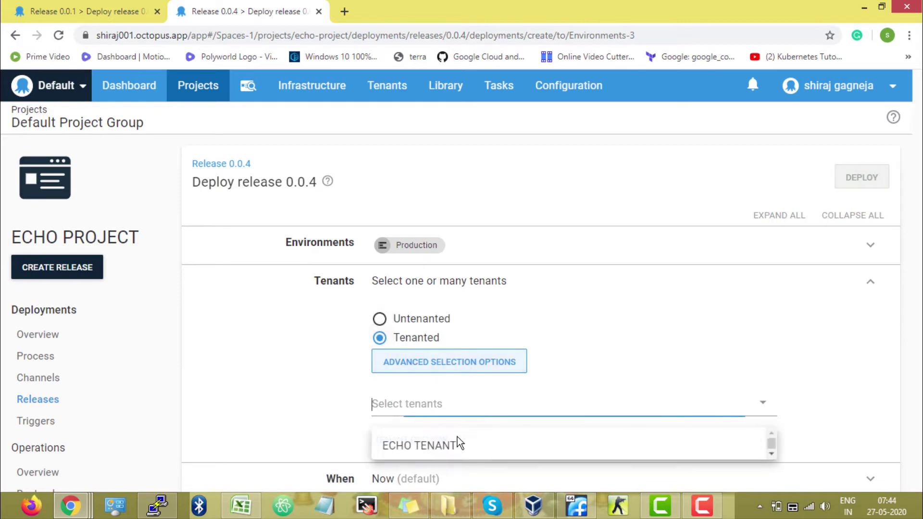
pyautogui.click(465, 447)
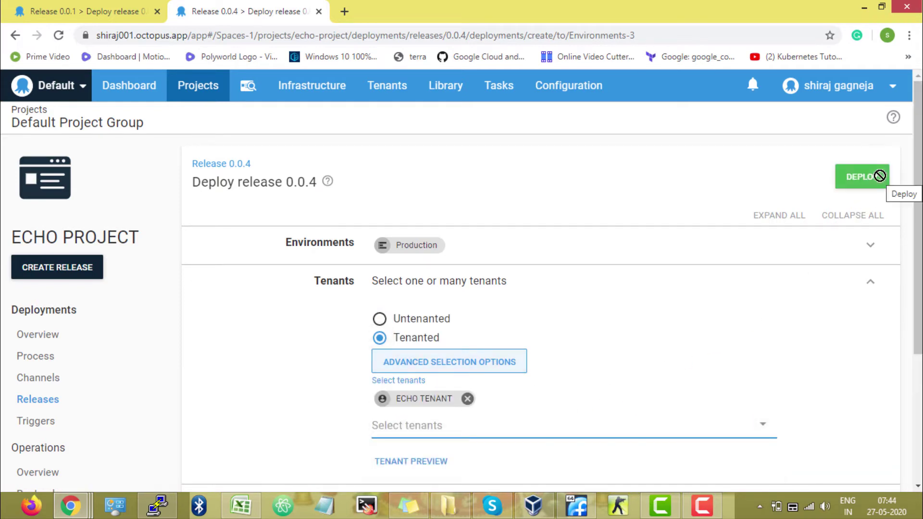
pyautogui.click(871, 177)
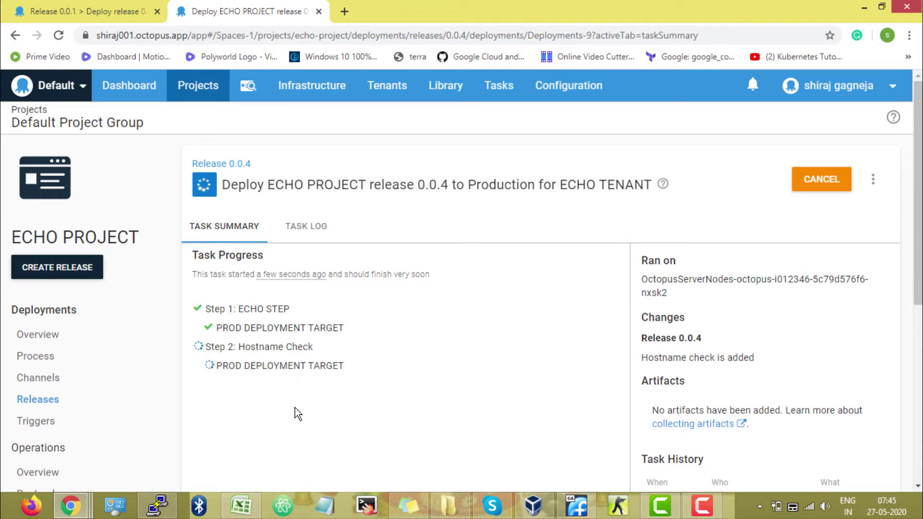
# Examine the Production deployment's task log for both steps' output and check their targets in the task summary.
pyautogui.click(315, 231)
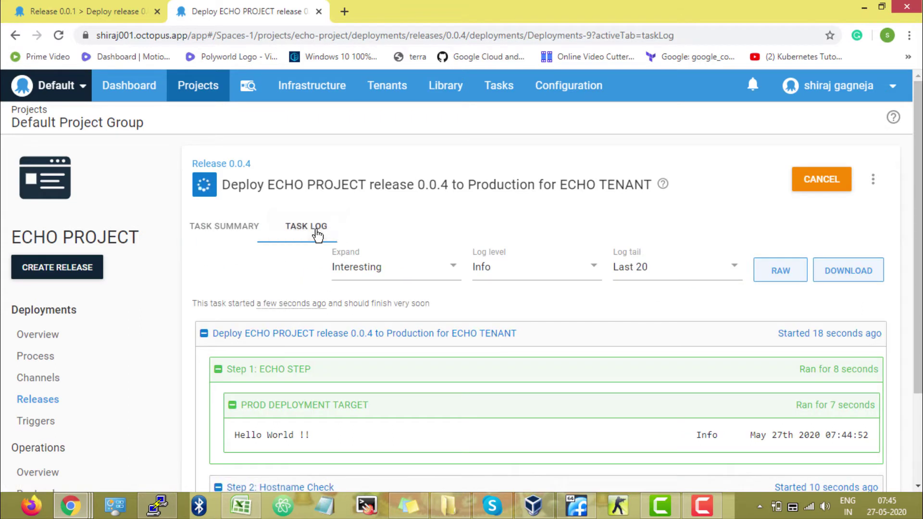
pyautogui.scroll(-2, 292, 332)
pyautogui.moveTo(235, 360); pyautogui.dragTo(339, 362)
pyautogui.click(351, 360)
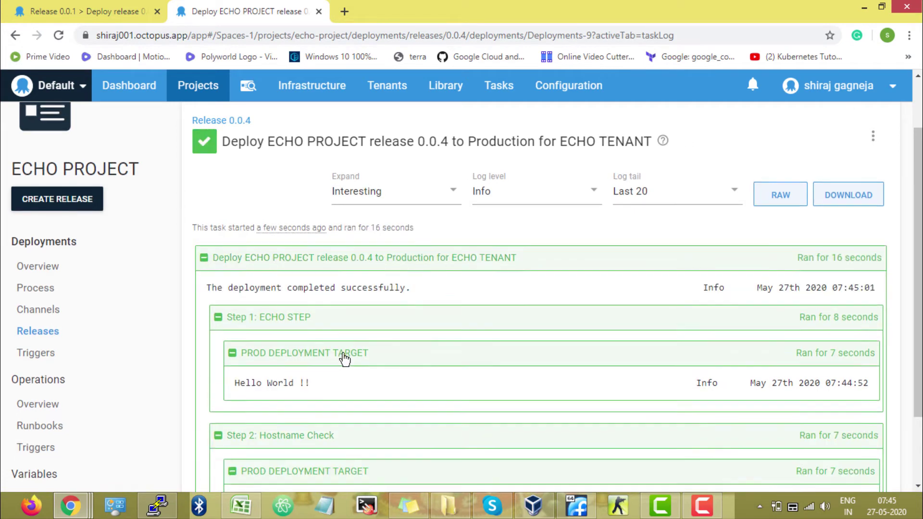
pyautogui.scroll(-2, 343, 353)
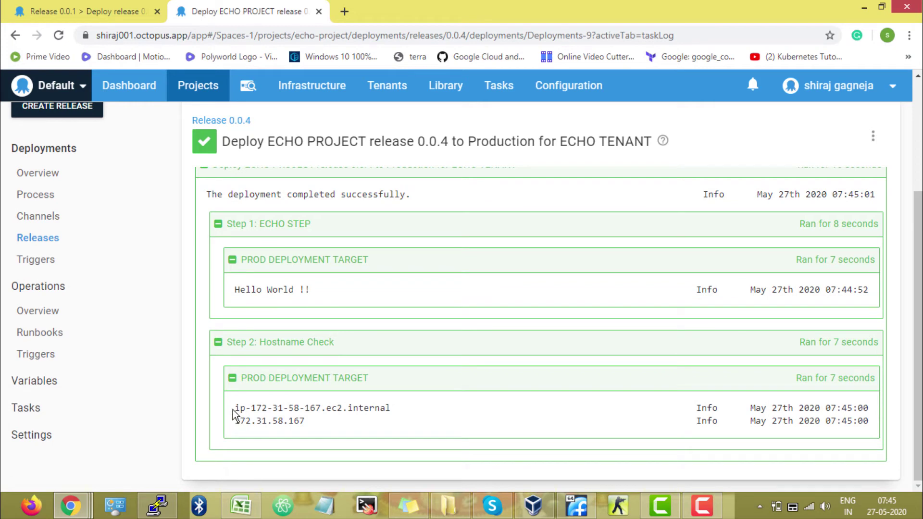
pyautogui.moveTo(233, 412)
pyautogui.mouseDown()
pyautogui.moveTo(322, 432)
pyautogui.moveTo(309, 421)
pyautogui.moveTo(240, 422)
pyautogui.mouseUp()
pyautogui.click(302, 427)
pyautogui.click(325, 428)
pyautogui.click(317, 427)
pyautogui.scroll(4, 313, 385)
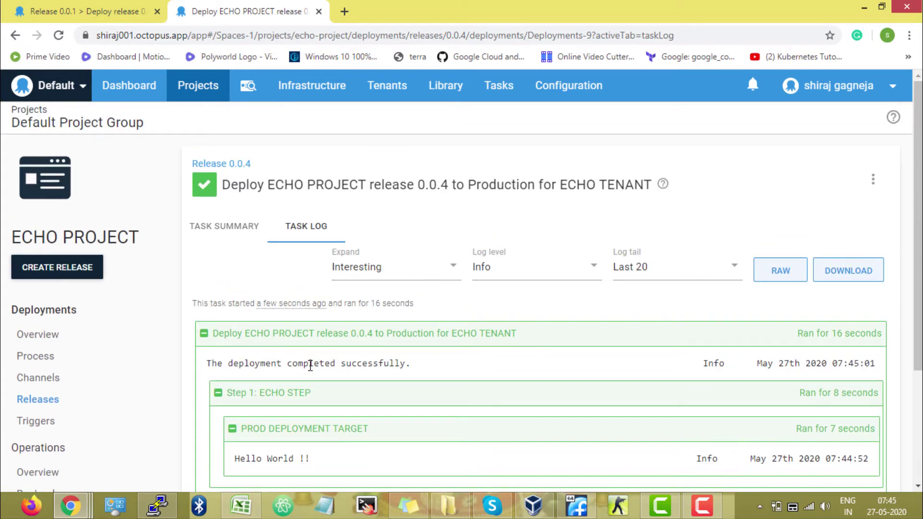
pyautogui.click(235, 229)
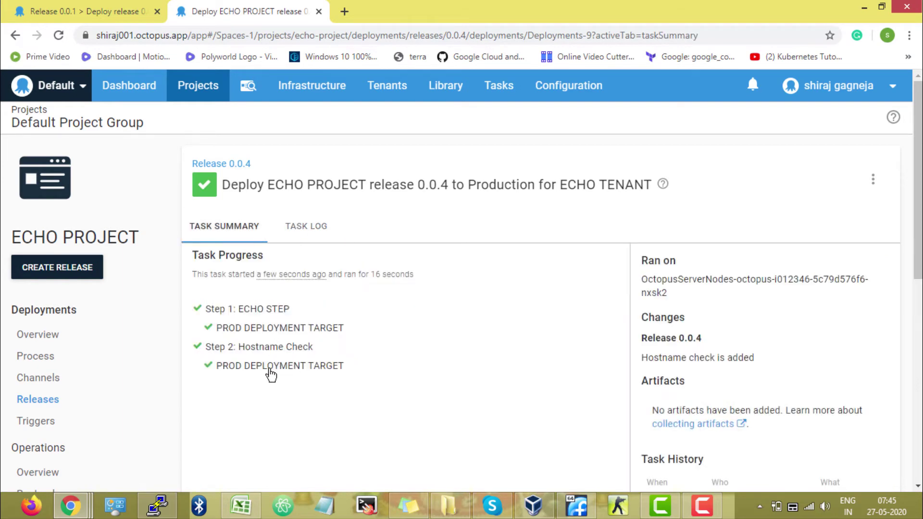
pyautogui.moveTo(369, 377); pyautogui.dragTo(215, 378)
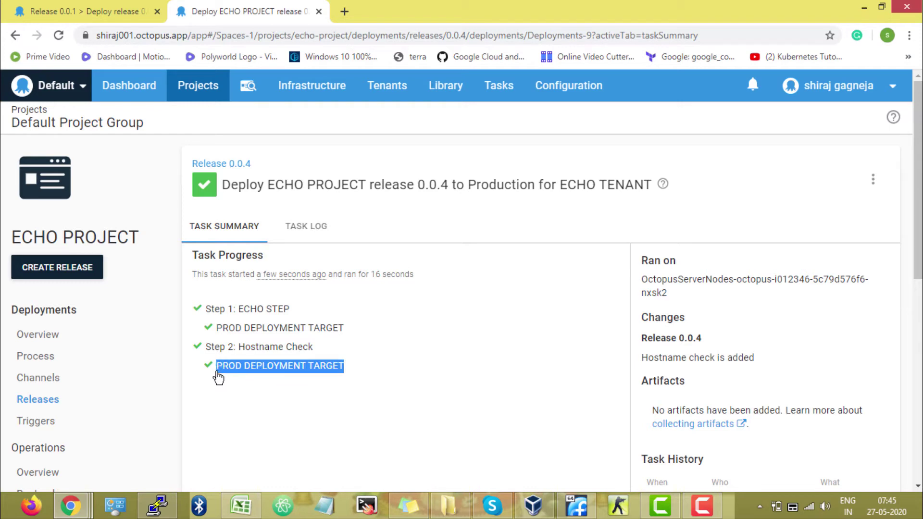
pyautogui.click(356, 408)
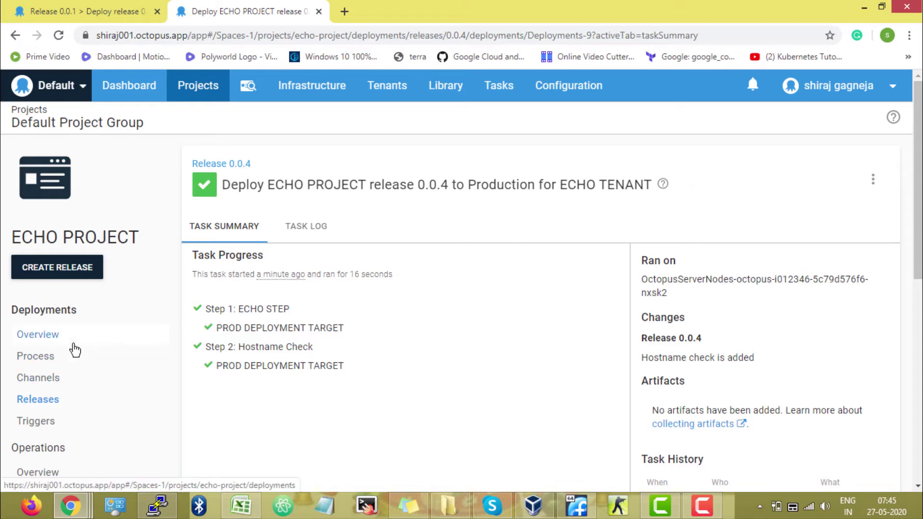
# Disable ECHO STEP in the project's deployment process and enable it again.
pyautogui.click(67, 359)
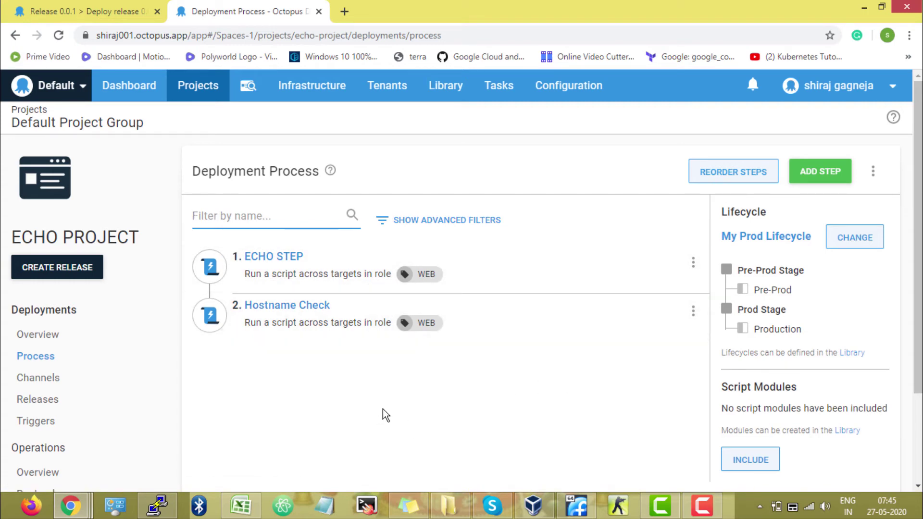
pyautogui.click(693, 264)
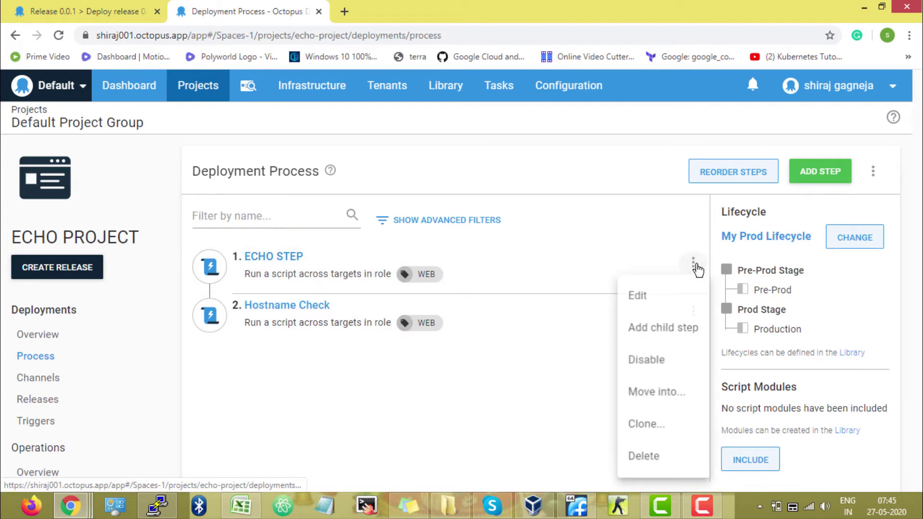
pyautogui.click(661, 369)
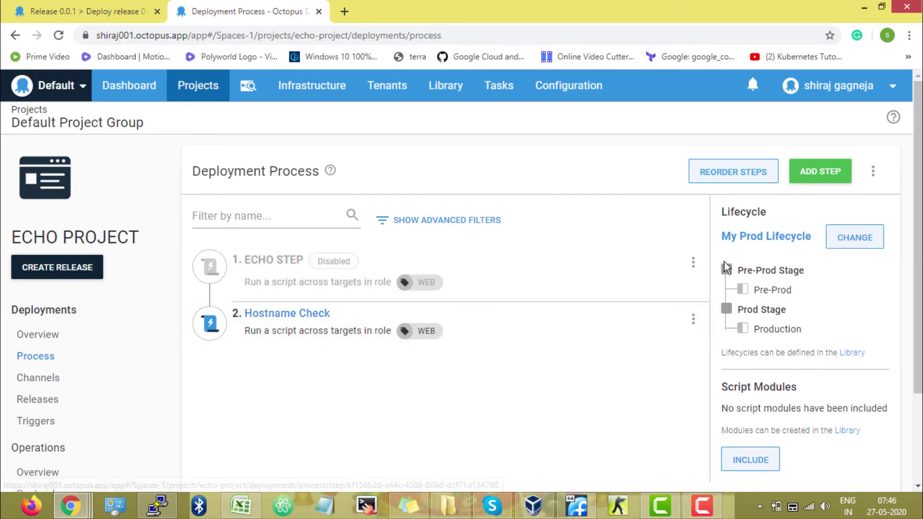
pyautogui.click(692, 264)
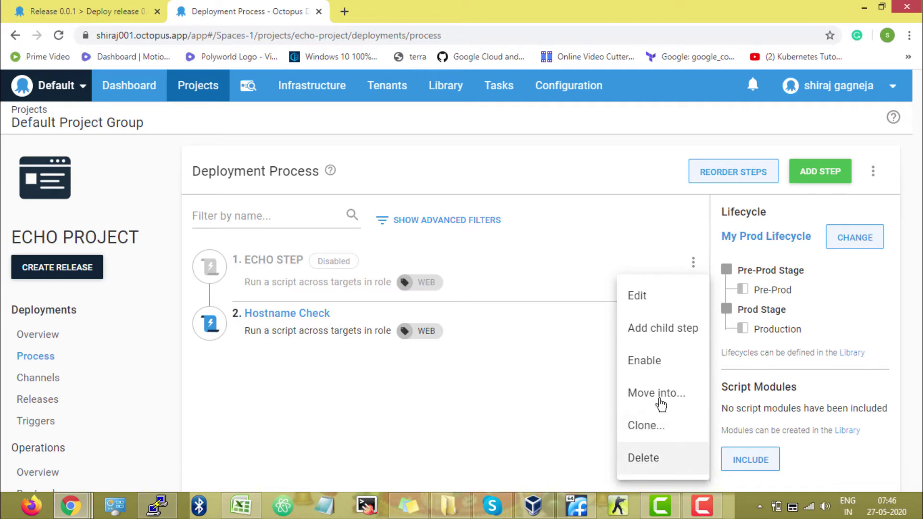
pyautogui.click(678, 363)
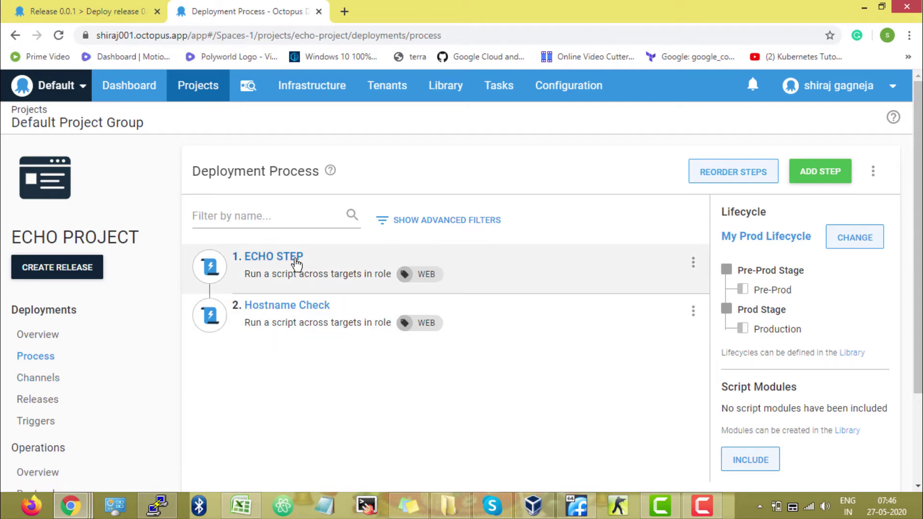
# Break ECHO STEP's Bash script by changing its line to ech "Hello World !!" and save the step.
pyautogui.click(295, 258)
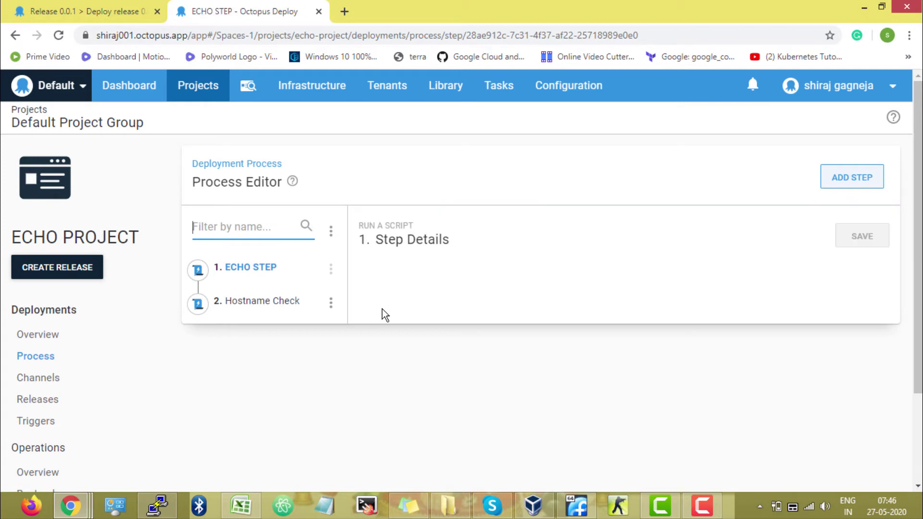
pyautogui.scroll(-7, 382, 310)
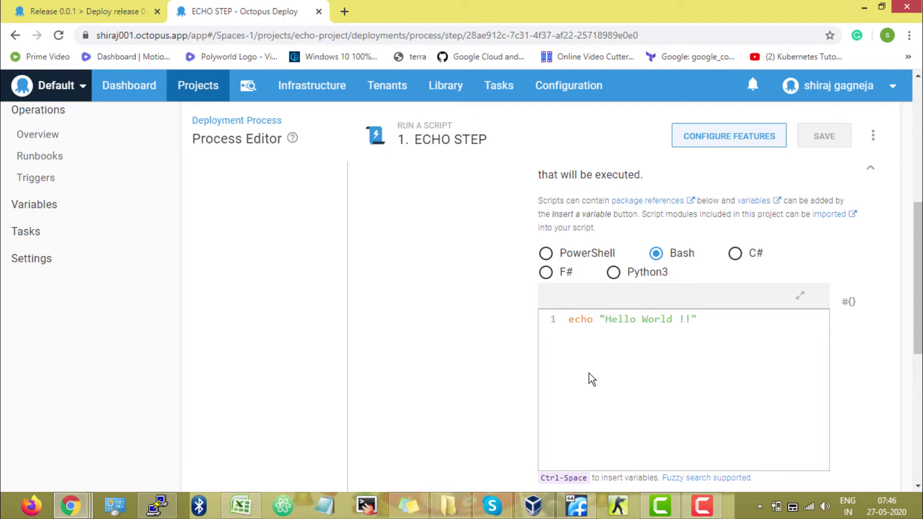
pyautogui.press('BackSpace')
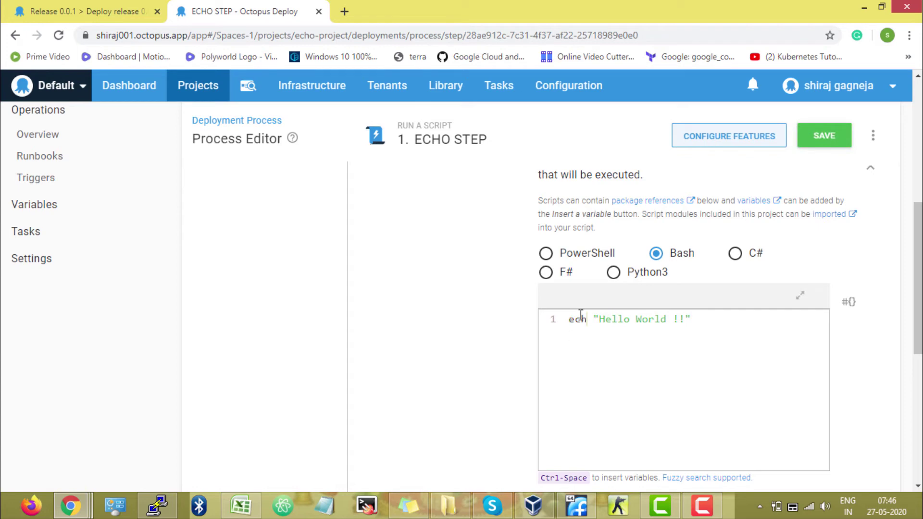
pyautogui.hotkey('ctrl', 's')
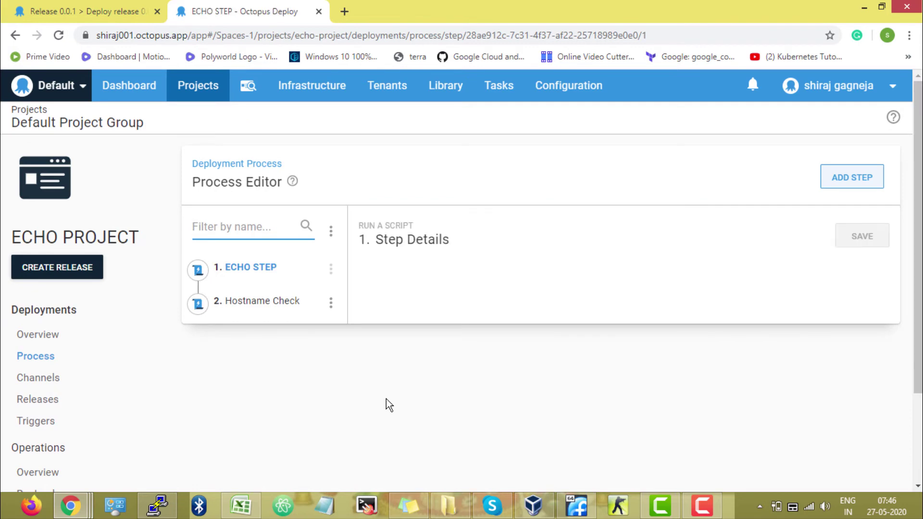
# Create release 0.0.5 of ECHO PROJECT without release notes and save it.
pyautogui.click(96, 278)
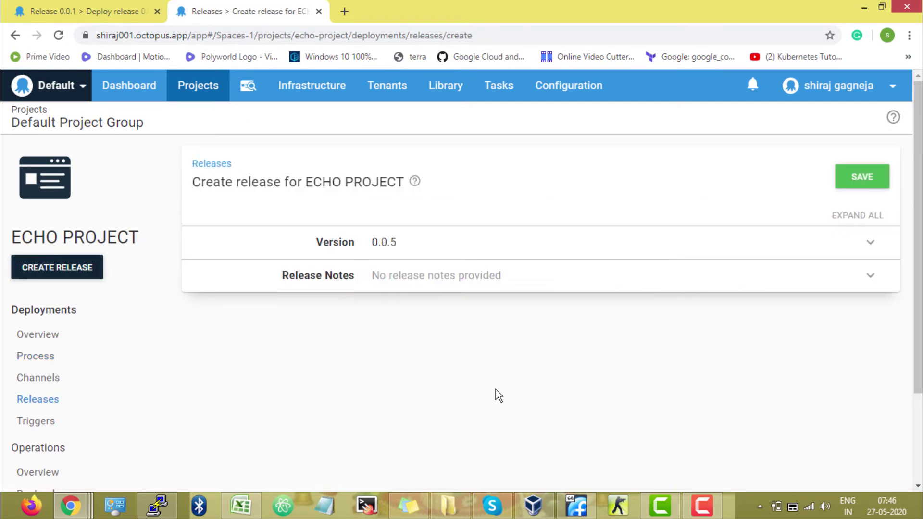
pyautogui.click(881, 187)
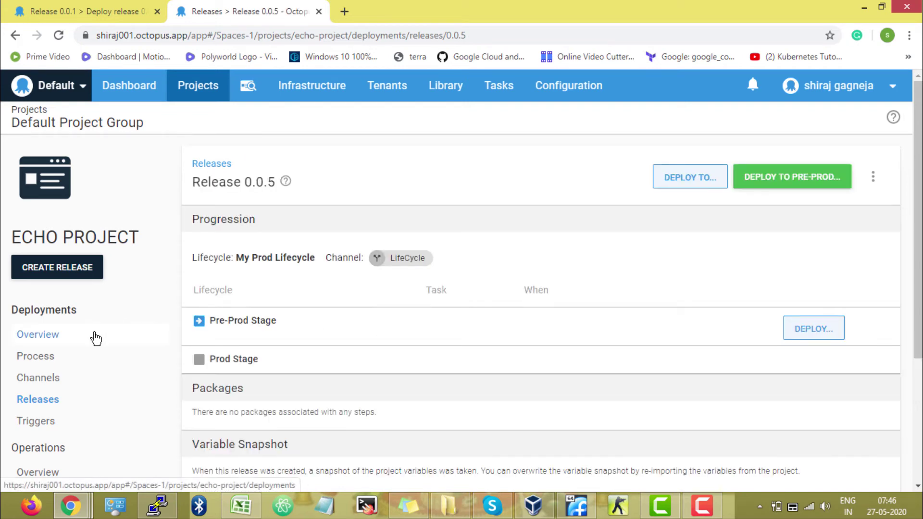
# Filter the project's deployment overview by release 0.0.5 and deploy it to Pre-Prod for ECHO TENANT.
pyautogui.click(96, 339)
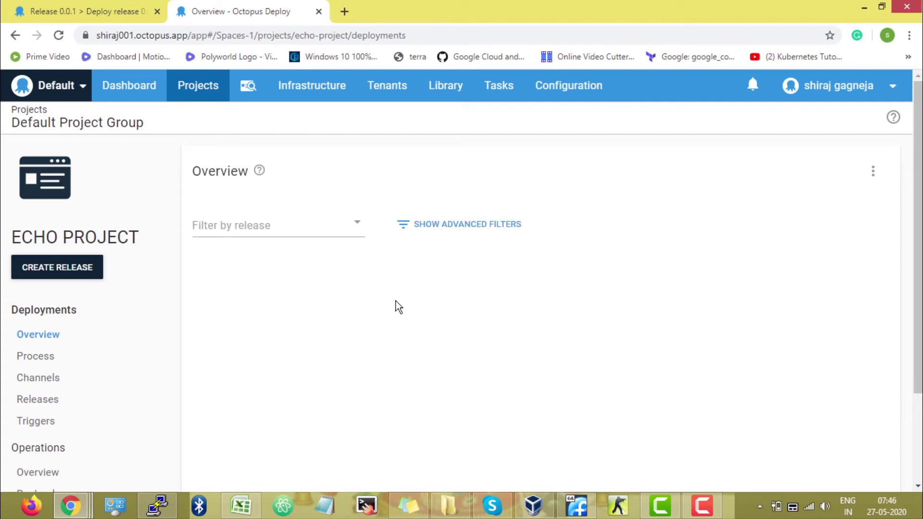
pyautogui.click(287, 231)
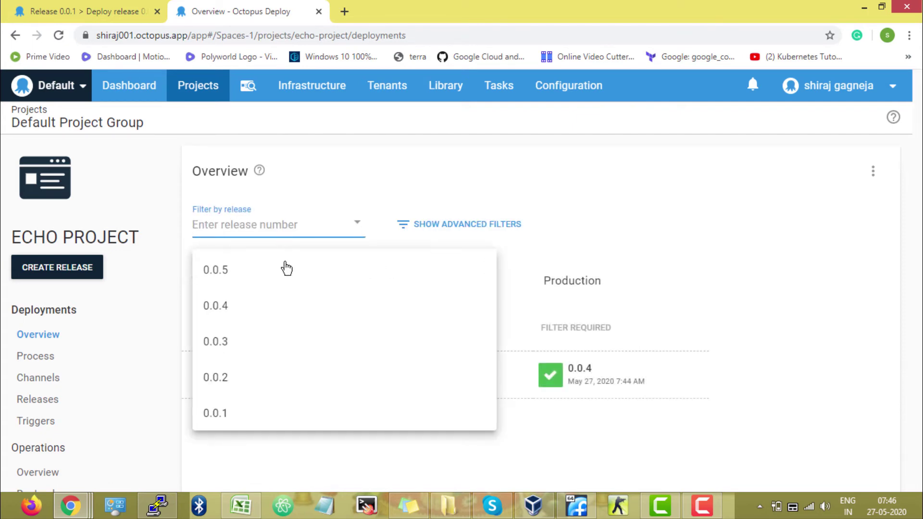
pyautogui.click(284, 269)
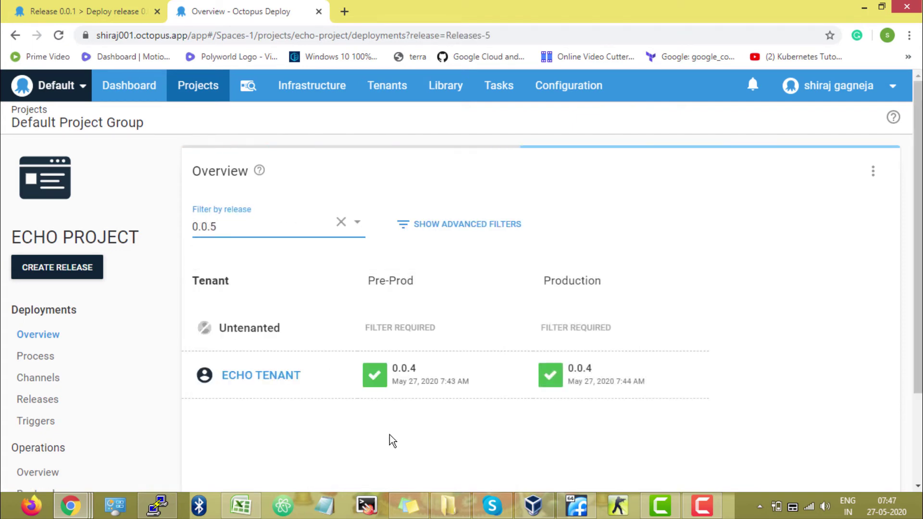
pyautogui.scroll(-1, 389, 435)
pyautogui.scroll(-1, 390, 428)
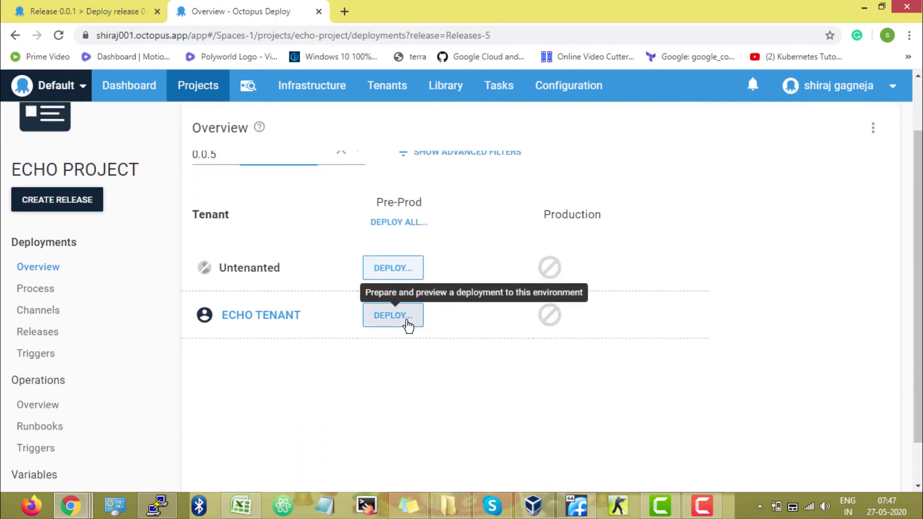
pyautogui.click(406, 319)
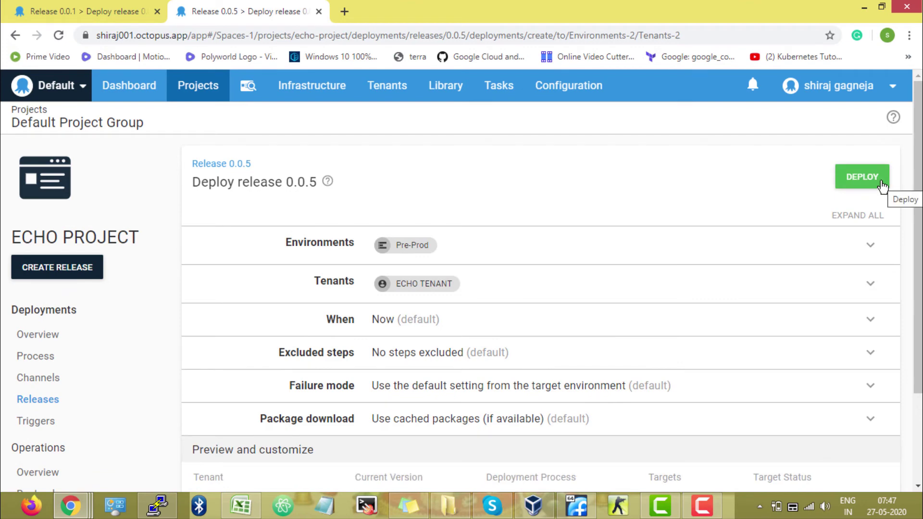
pyautogui.click(879, 182)
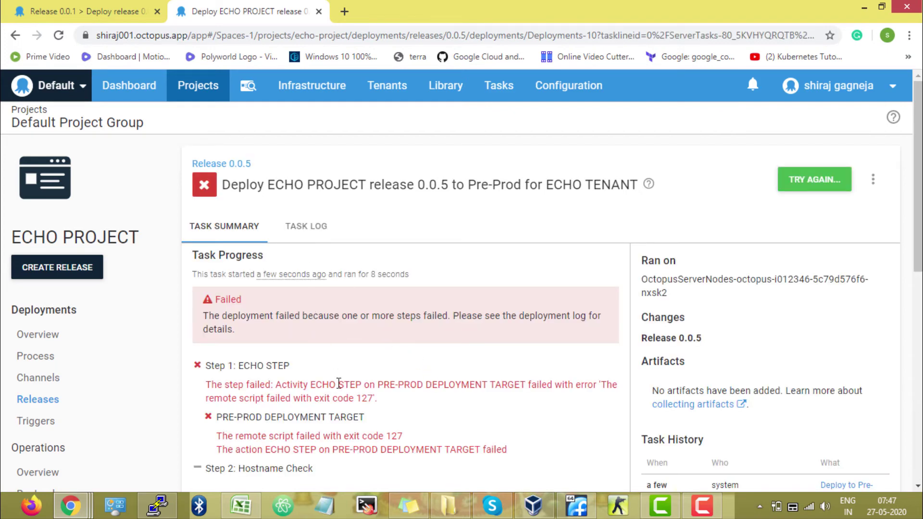
# Examine the Pre-Prod deployment's task summary and read the Hostname Check step's message in the task log.
pyautogui.scroll(-2, 339, 383)
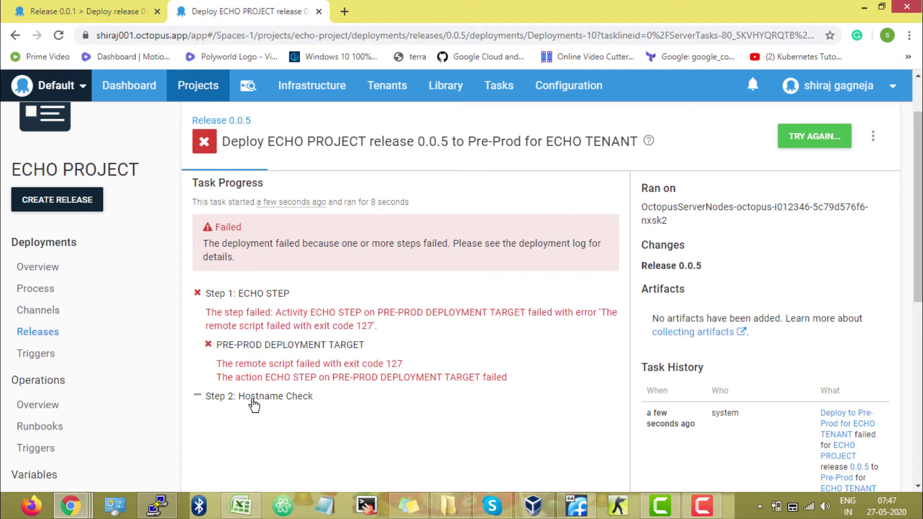
pyautogui.scroll(2, 250, 403)
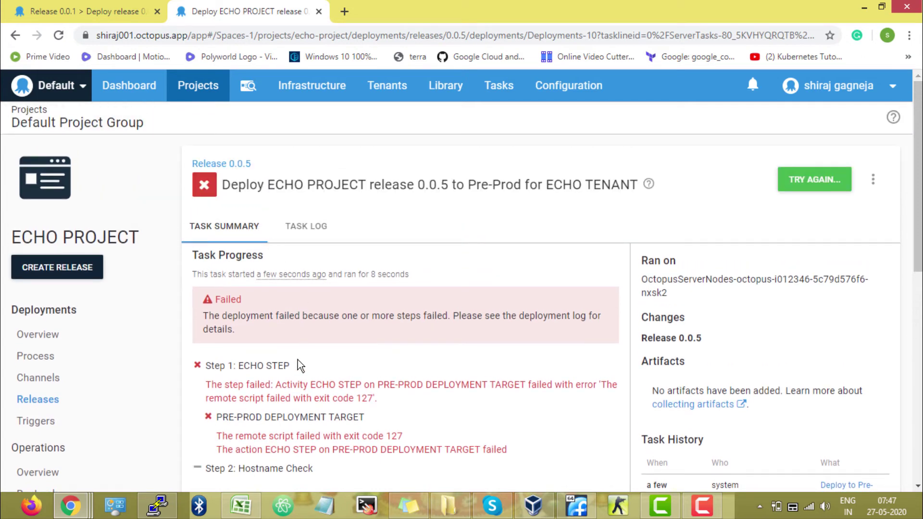
pyautogui.scroll(-2, 288, 380)
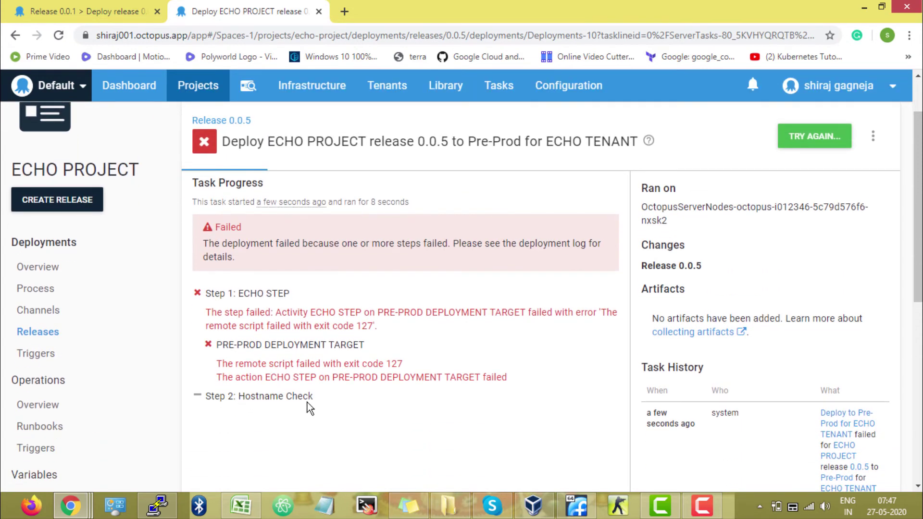
pyautogui.click(294, 397)
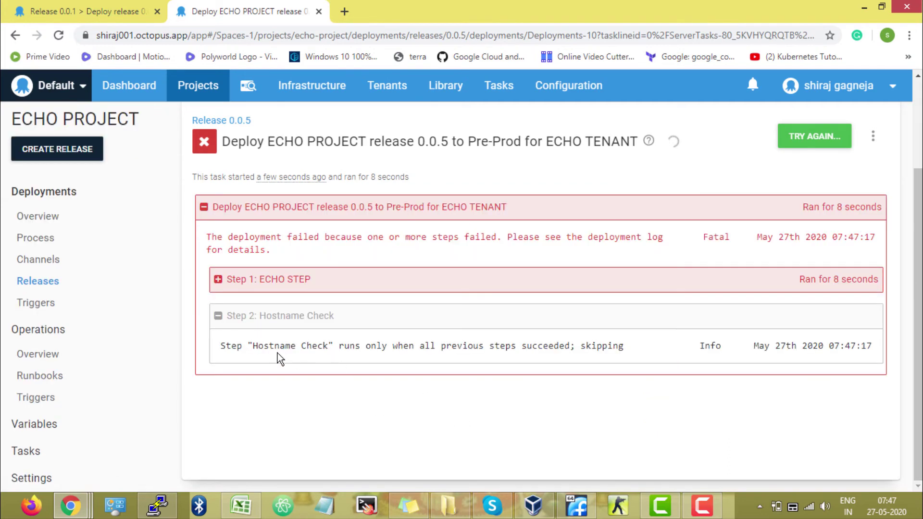
pyautogui.moveTo(230, 350); pyautogui.dragTo(673, 359)
pyautogui.tripleClick(598, 347)
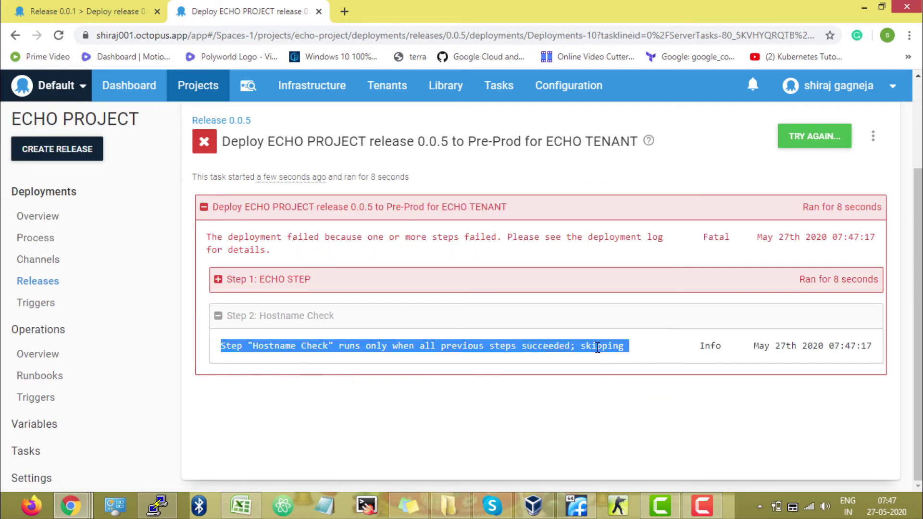
pyautogui.click(599, 416)
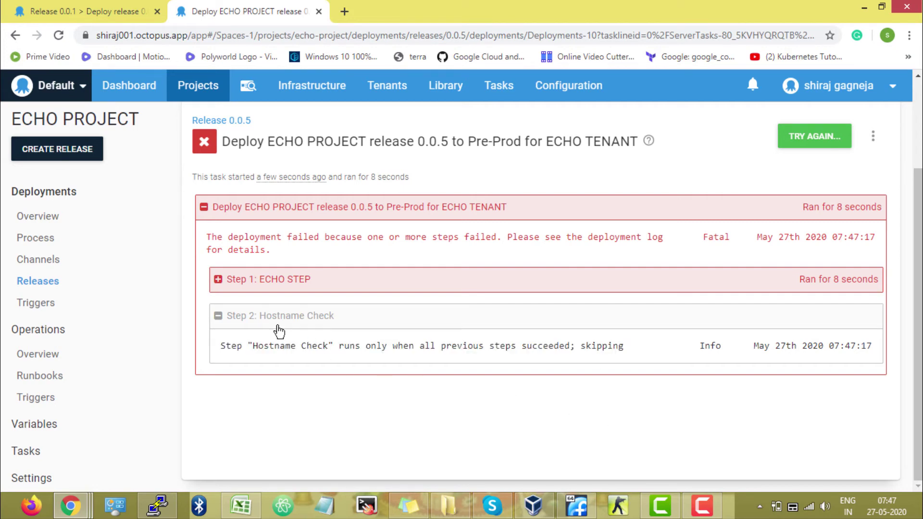
# Read ECHO STEP's log output for PRE-PROD DEPLOYMENT TARGET and return to the task summary.
pyautogui.scroll(3, 278, 329)
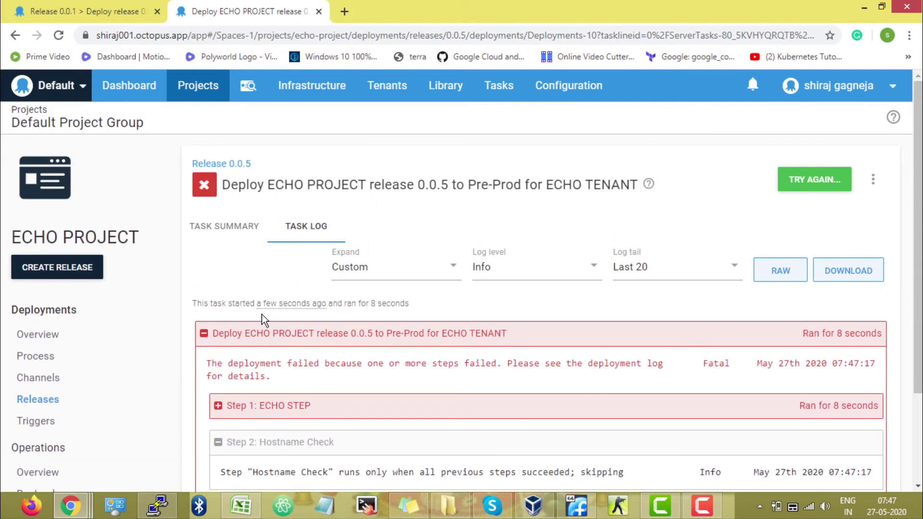
pyautogui.click(271, 405)
pyautogui.scroll(-2, 353, 413)
pyautogui.click(310, 364)
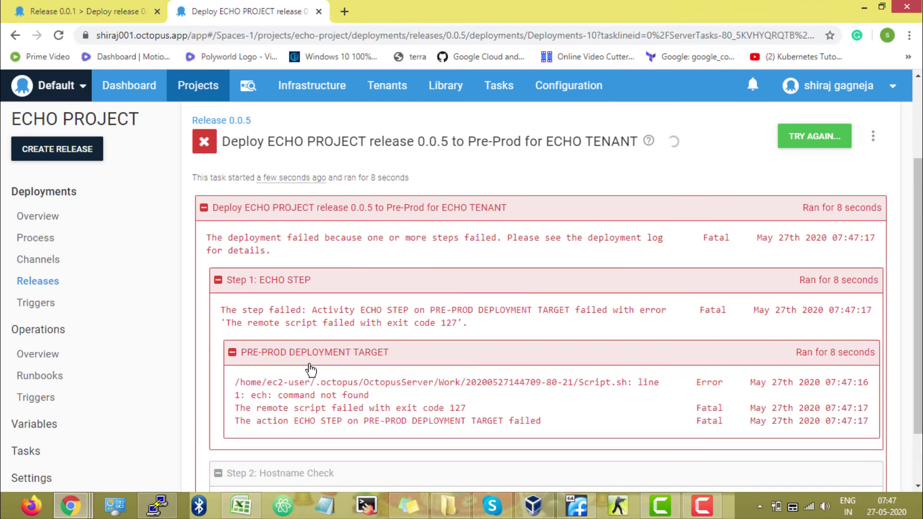
pyautogui.scroll(3, 466, 377)
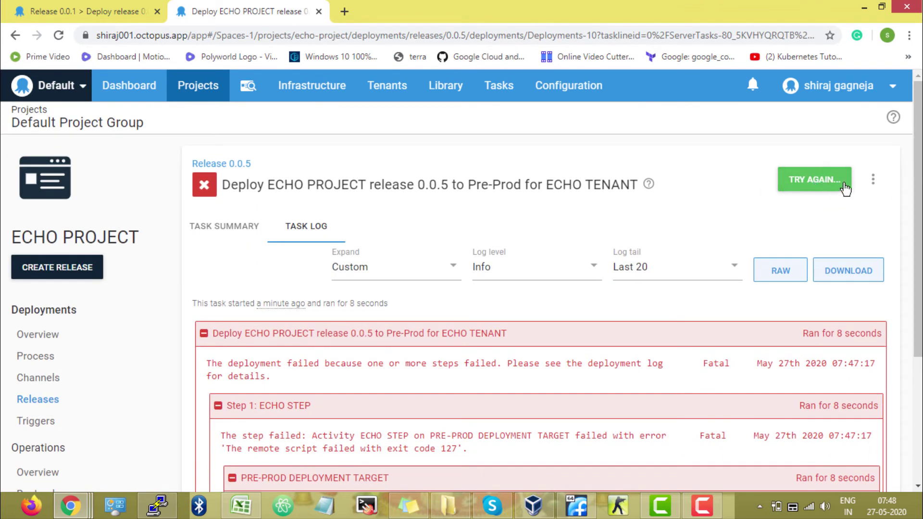
pyautogui.click(230, 241)
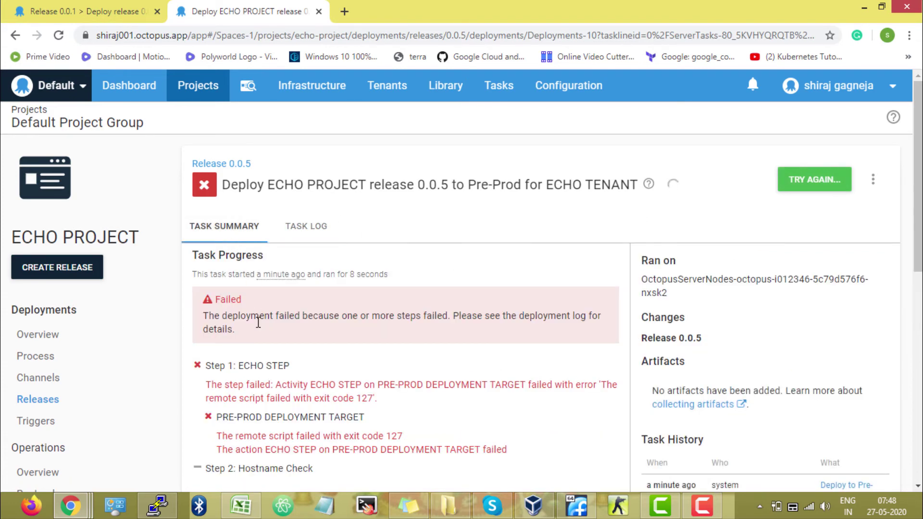
# Filter the deployment overview by release 0.0.5 and check whether ECHO TENANT can be deployed to Production.
pyautogui.click(84, 341)
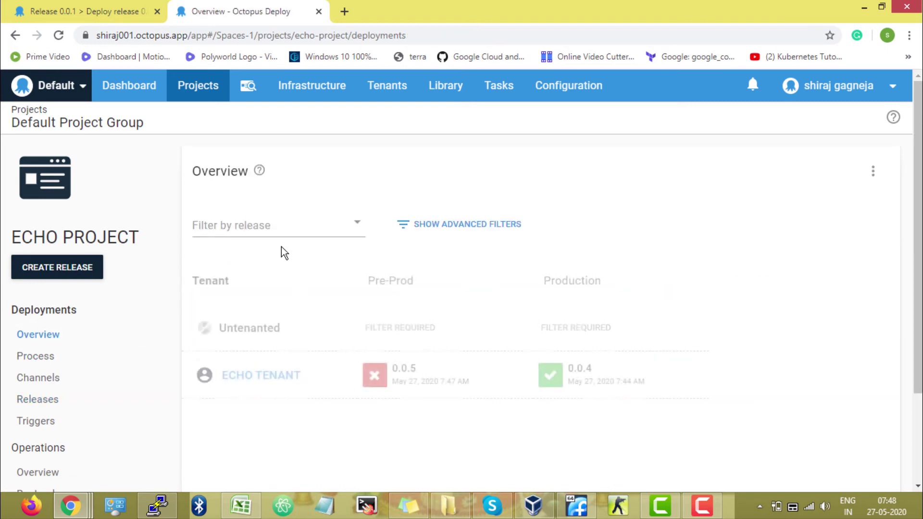
pyautogui.click(276, 235)
pyautogui.click(272, 283)
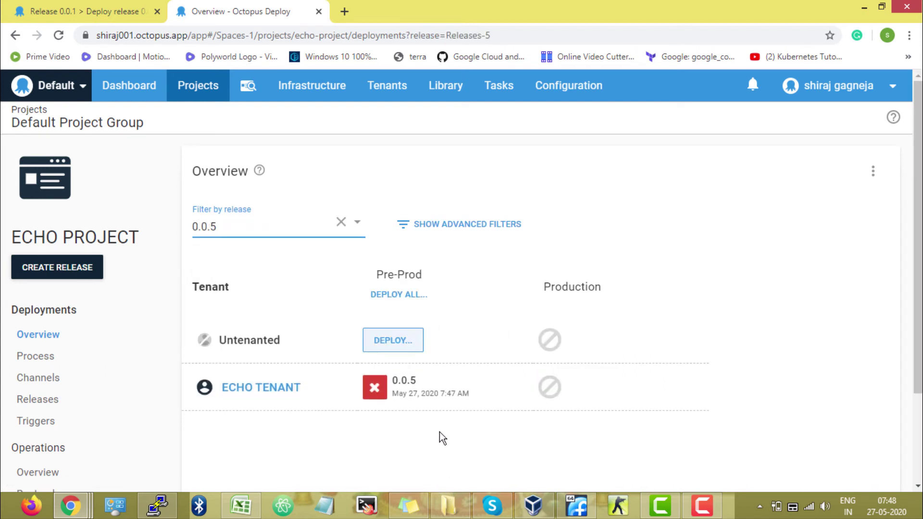
pyautogui.scroll(-2, 439, 432)
pyautogui.moveTo(548, 317)
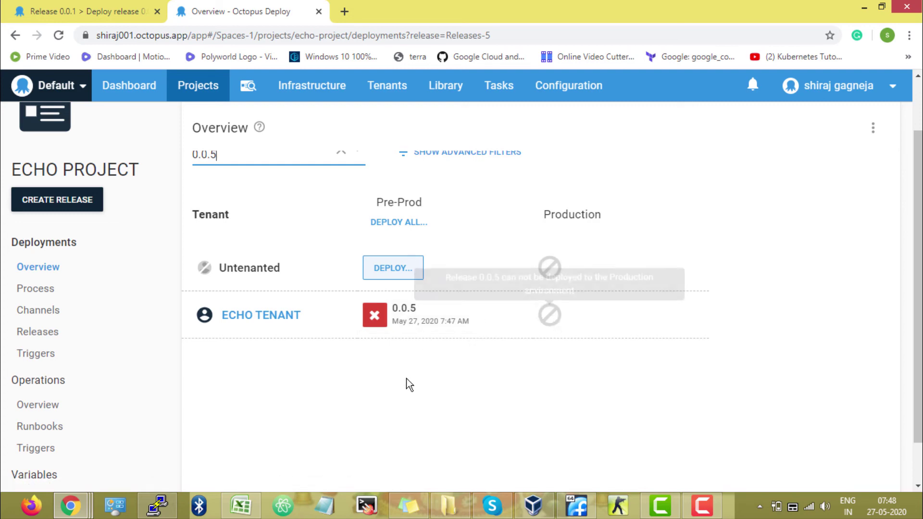
pyautogui.scroll(2, 161, 396)
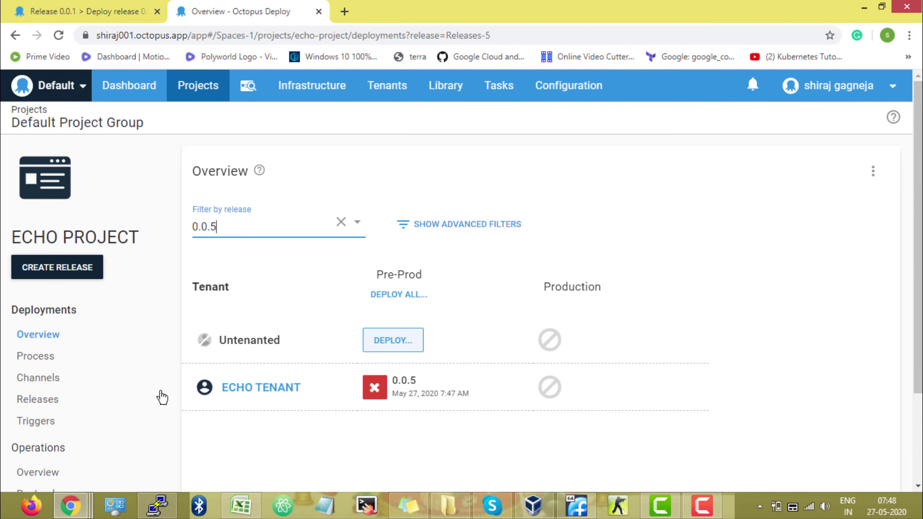
# Correct ECHO STEP's Bash script in the deployment process to echo "Hello World !!" and save the step.
pyautogui.click(101, 361)
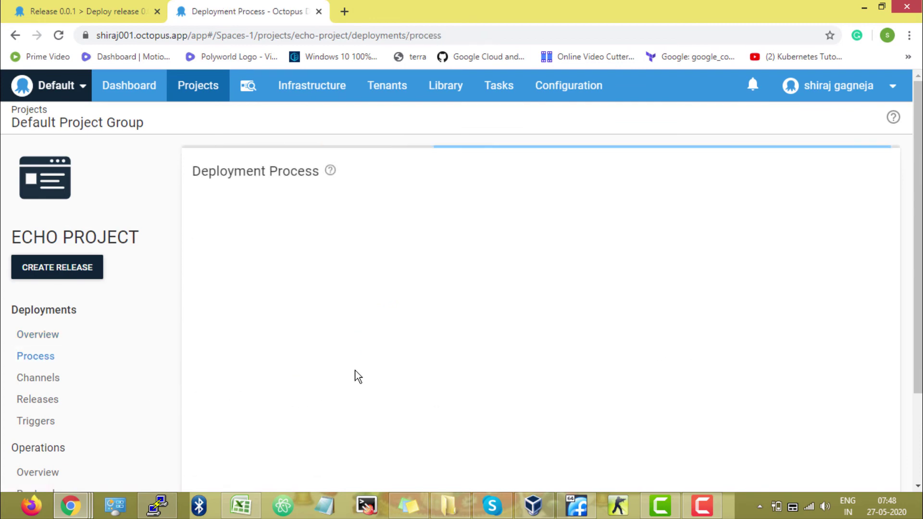
pyautogui.click(298, 272)
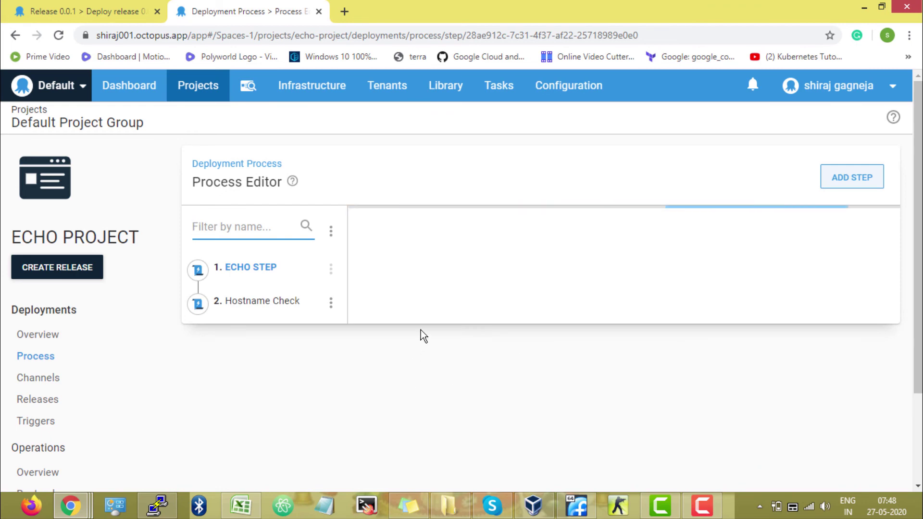
pyautogui.scroll(-7, 518, 339)
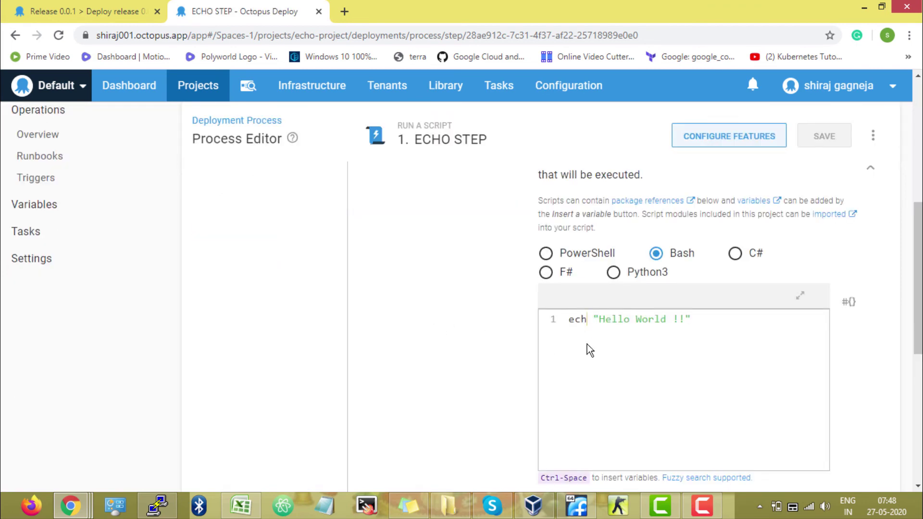
pyautogui.write('o')
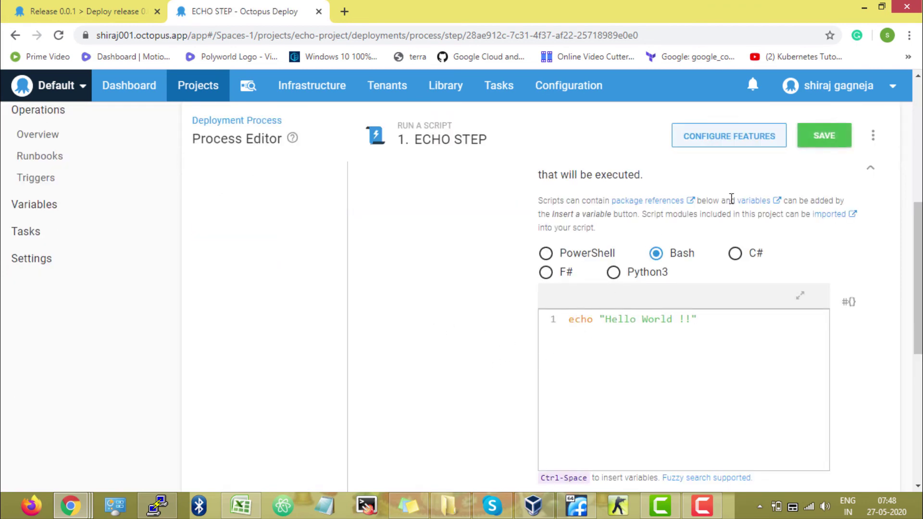
pyautogui.click(849, 141)
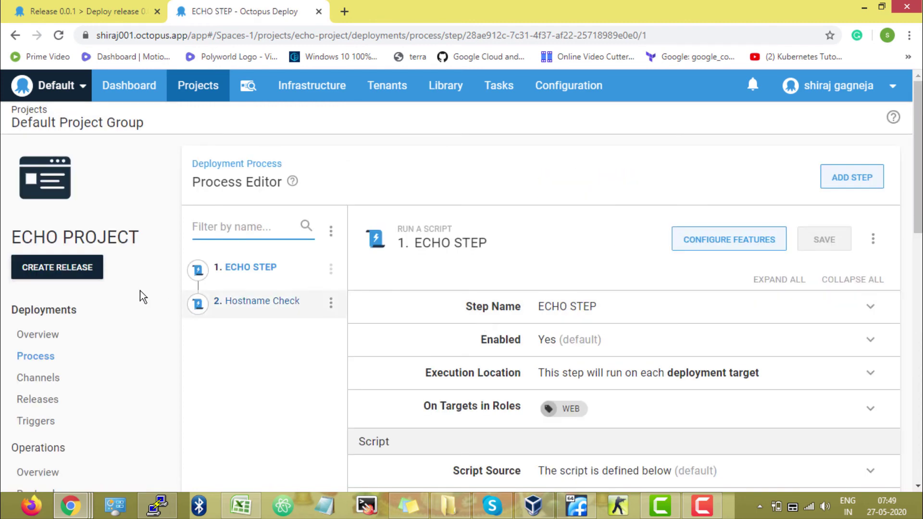
# Create and save release 0.0.6 of ECHO PROJECT and deploy it to Pre-Prod for ECHO TENANT.
pyautogui.click(57, 267)
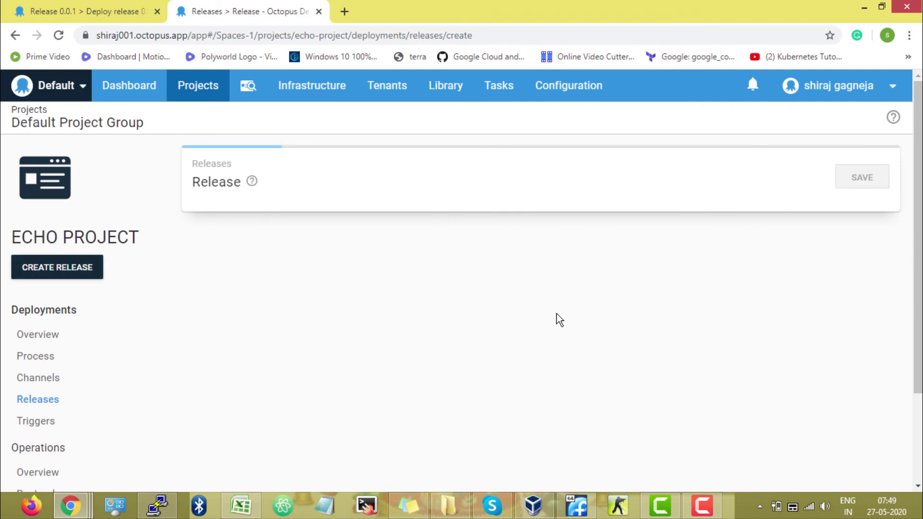
pyautogui.click(880, 185)
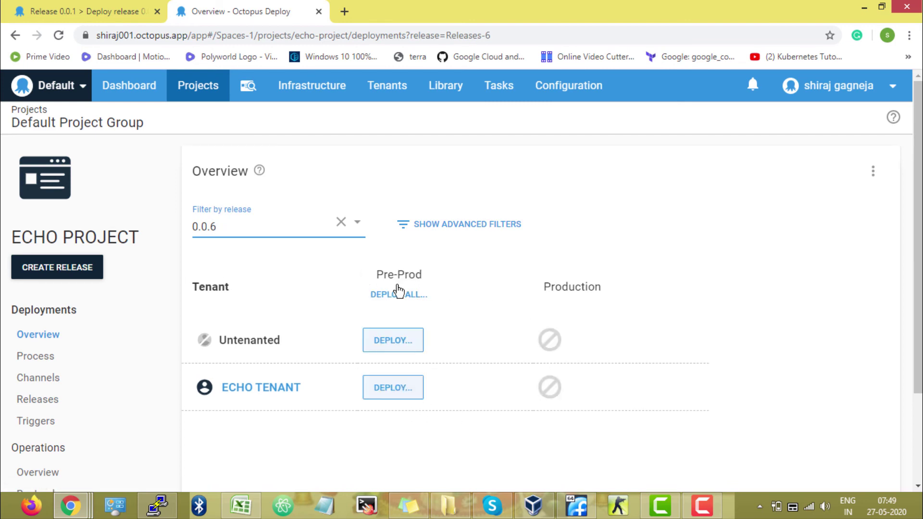
pyautogui.click(414, 396)
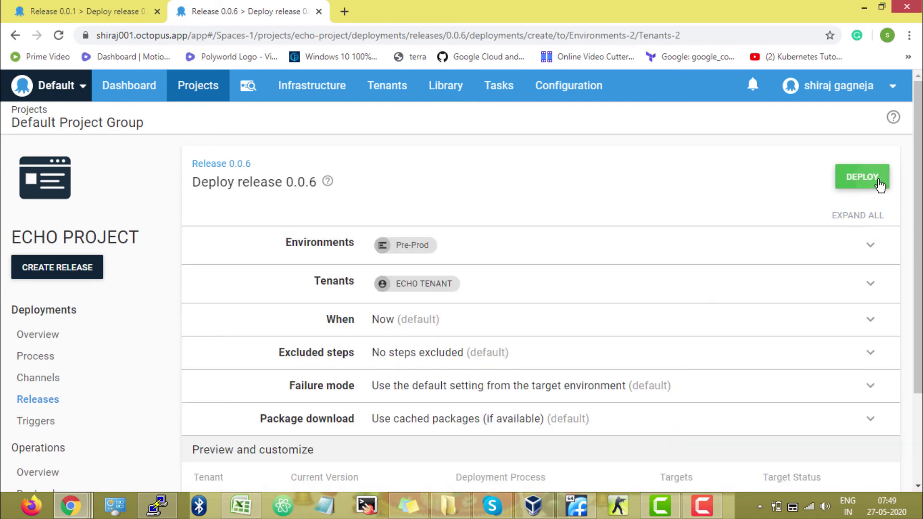
pyautogui.click(878, 181)
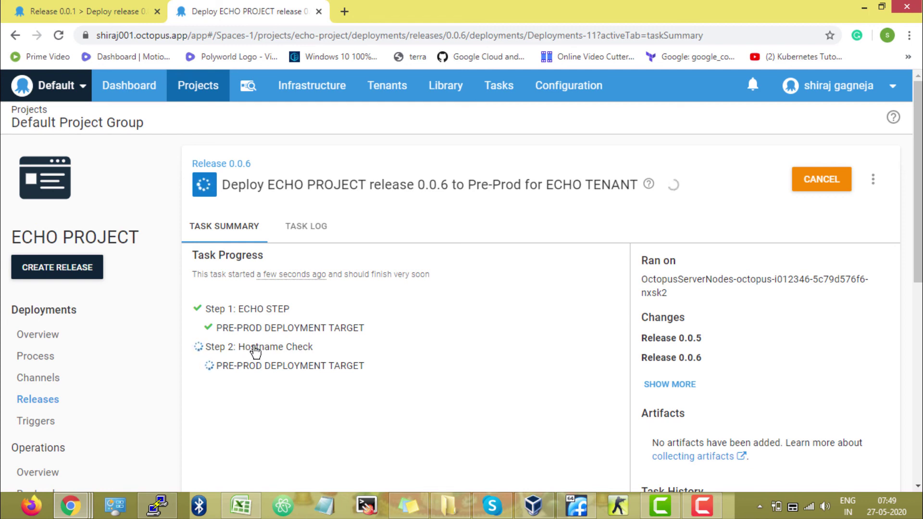
# Examine the Hostname Check step's output in the release 0.0.6 Pre-Prod task log.
pyautogui.click(270, 353)
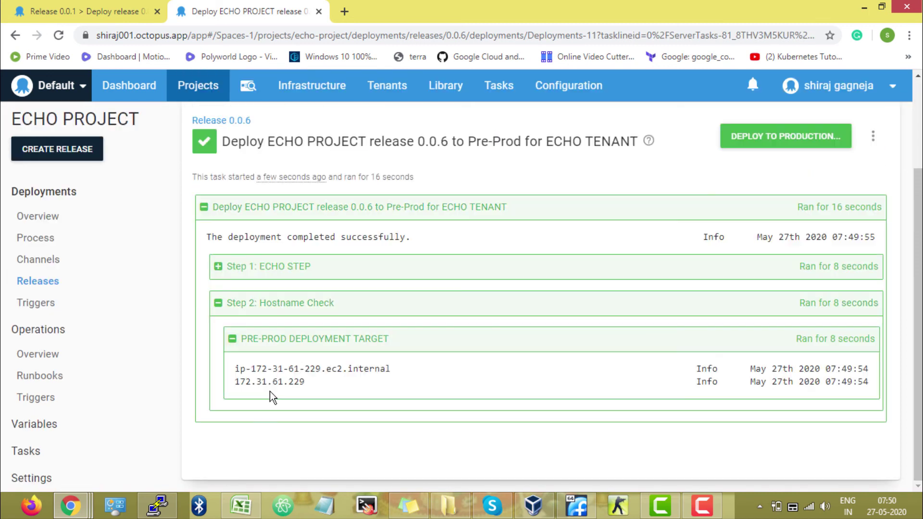
pyautogui.moveTo(235, 368); pyautogui.dragTo(338, 388)
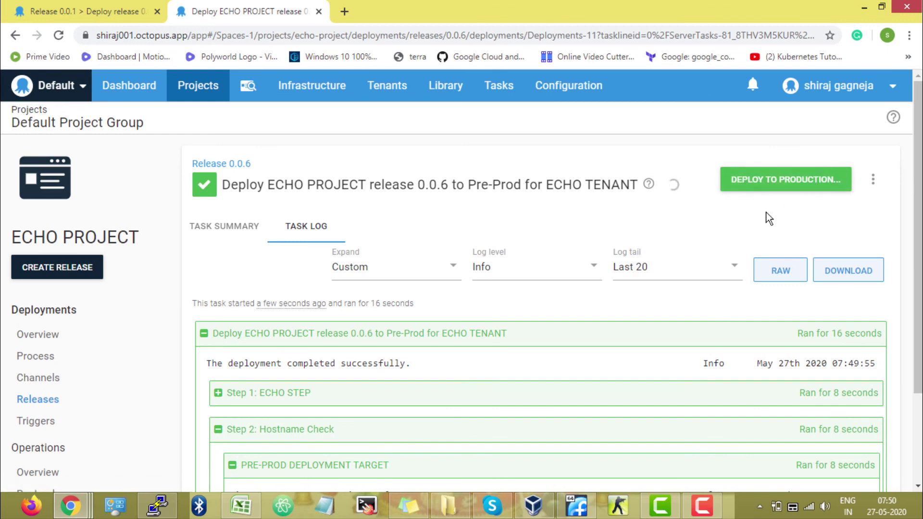
pyautogui.click(236, 229)
# Filter the deployment overview by release 0.0.6 and check the Production deployment option for ECHO TENANT.
pyautogui.click(73, 338)
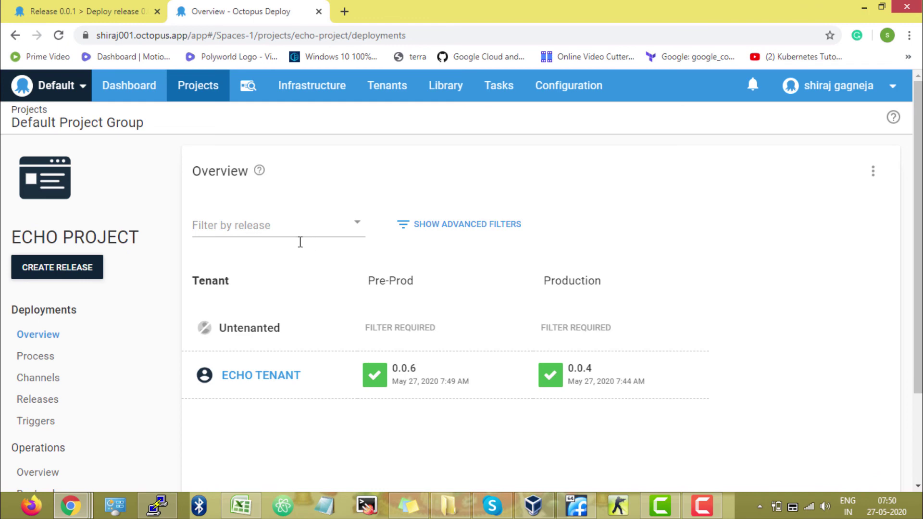
pyautogui.click(291, 230)
pyautogui.click(276, 268)
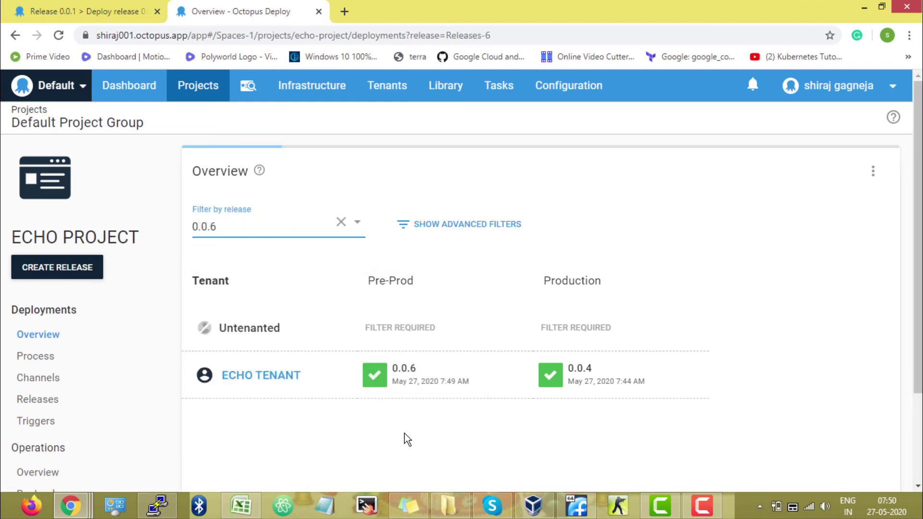
pyautogui.scroll(-1, 386, 426)
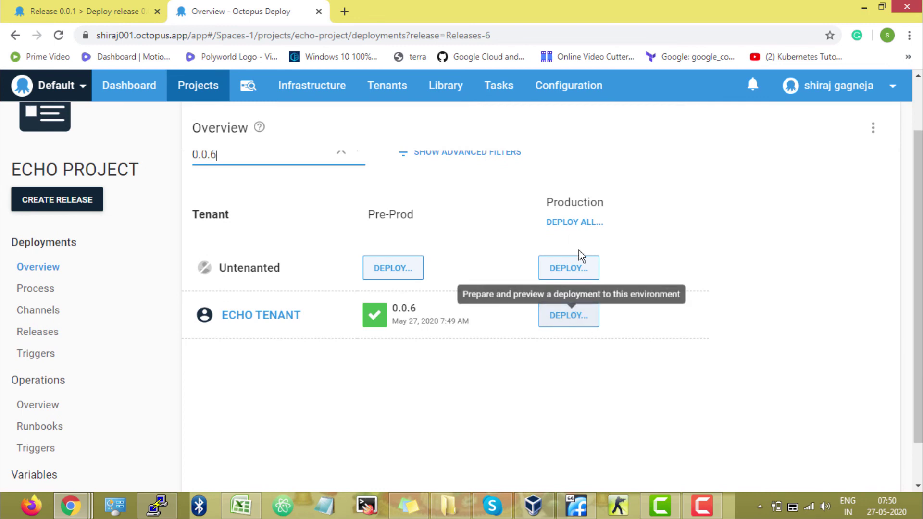
pyautogui.moveTo(546, 202); pyautogui.dragTo(631, 201)
pyautogui.click(609, 400)
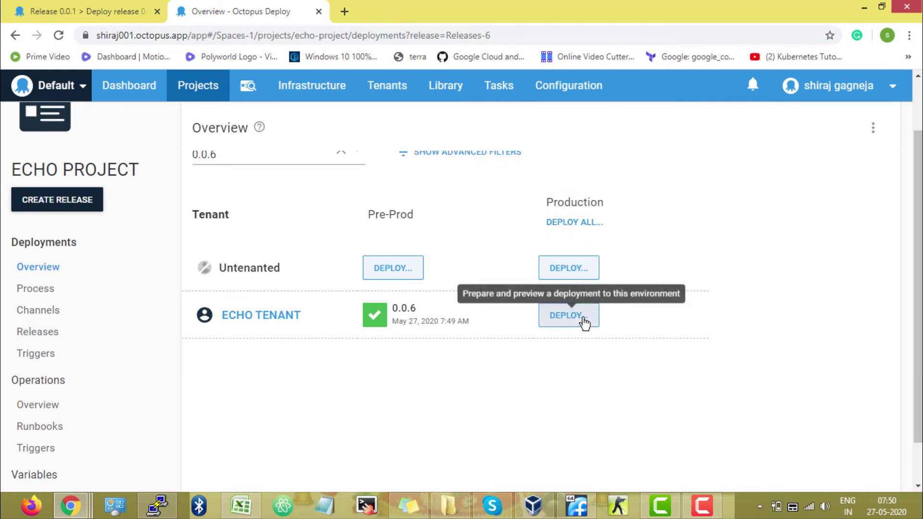
pyautogui.scroll(1, 568, 432)
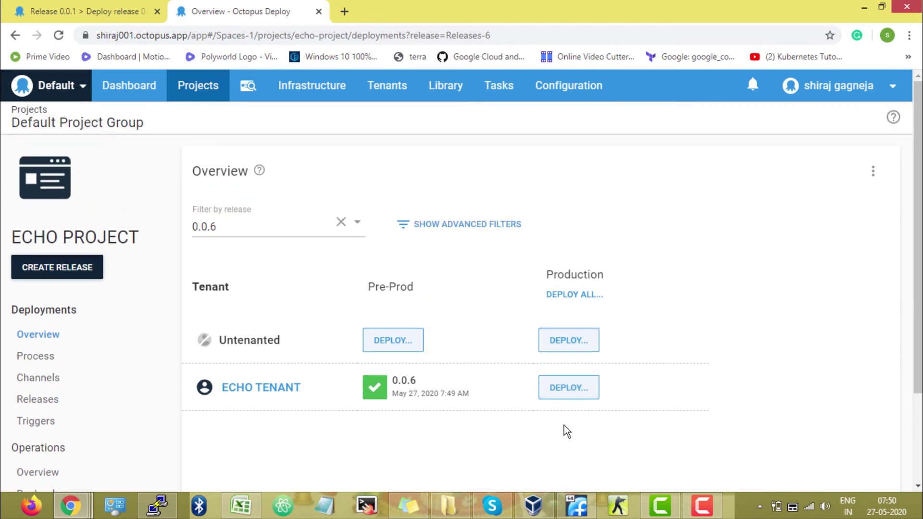